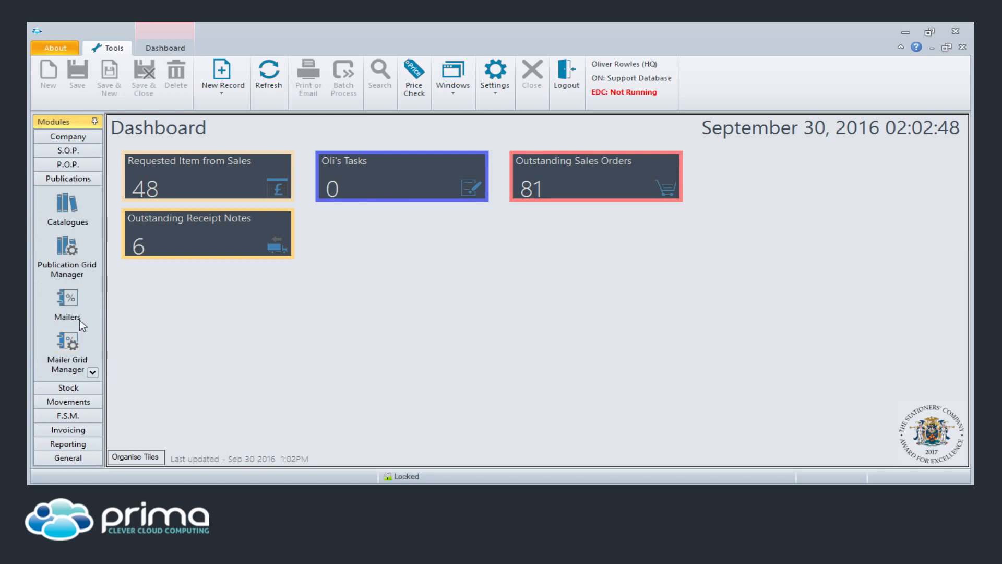
- Search the VOW Office Friendly Catalogue (RRP Error Update) for item kf24001 and show its bulk-update options
{"action": "left_click", "coordinate": [67, 252]}
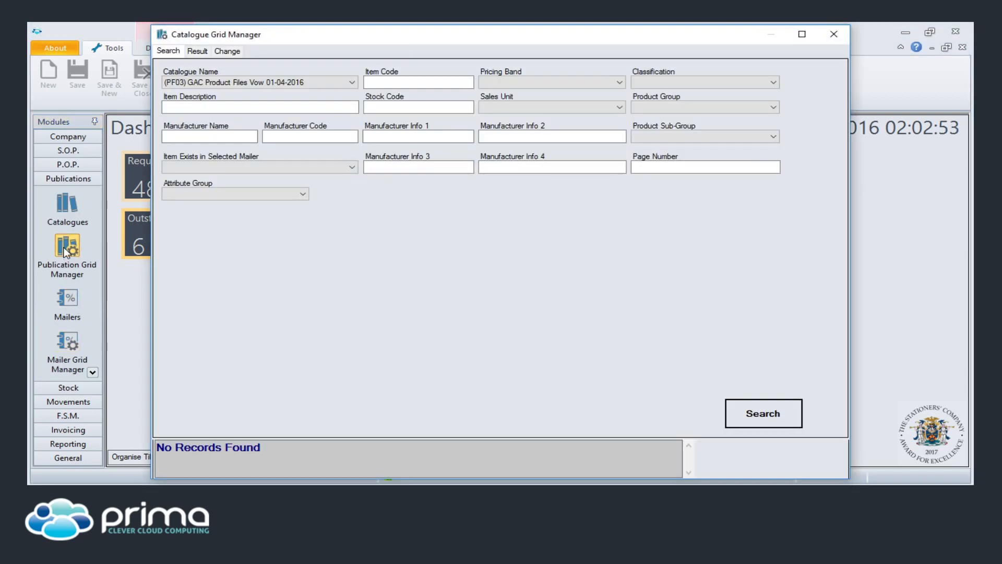
{"action": "left_click", "coordinate": [329, 82]}
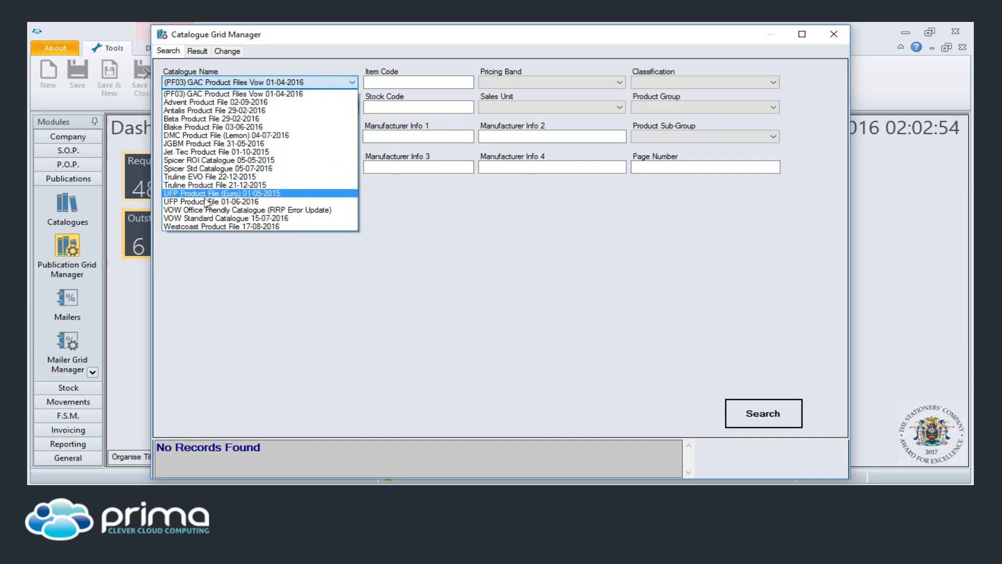
{"action": "left_click", "coordinate": [250, 210]}
{"action": "left_click", "coordinate": [384, 84]}
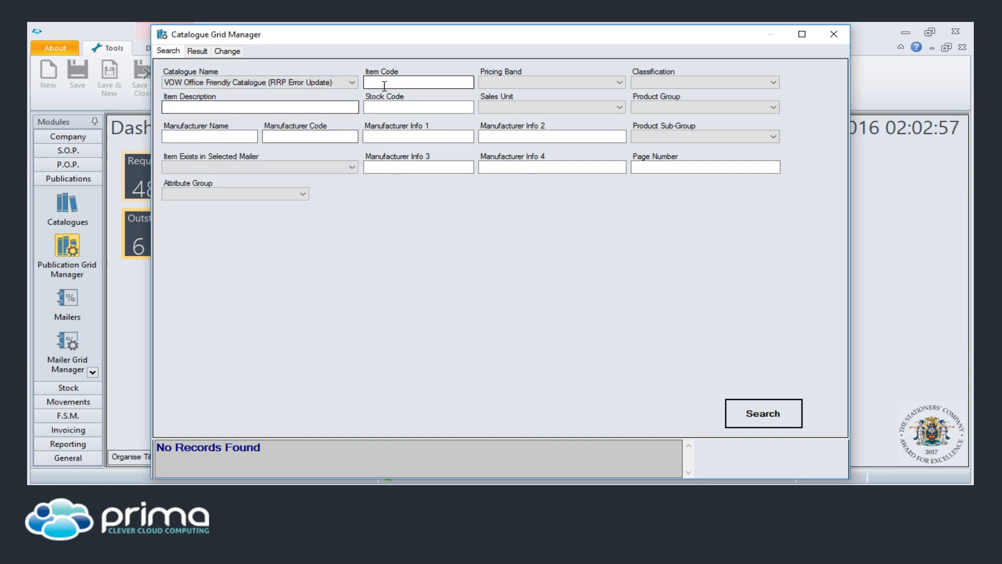
{"action": "type", "text": "kf24001"}
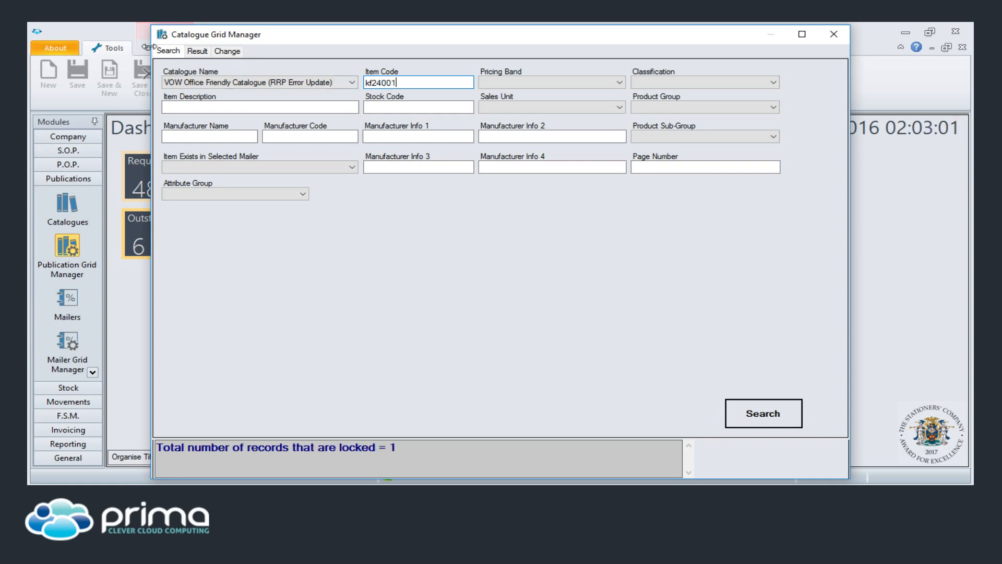
{"action": "left_click", "coordinate": [197, 51]}
{"action": "left_click", "coordinate": [227, 52]}
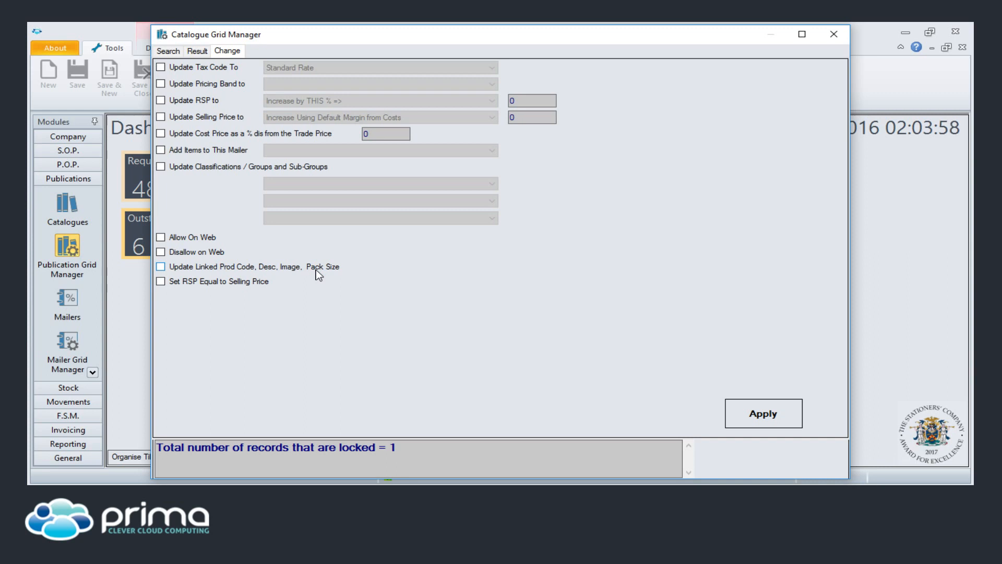
- Review the kf24001 search, result-row menu and Change options, then close the Catalogue Grid Manager
{"action": "left_click", "coordinate": [169, 51]}
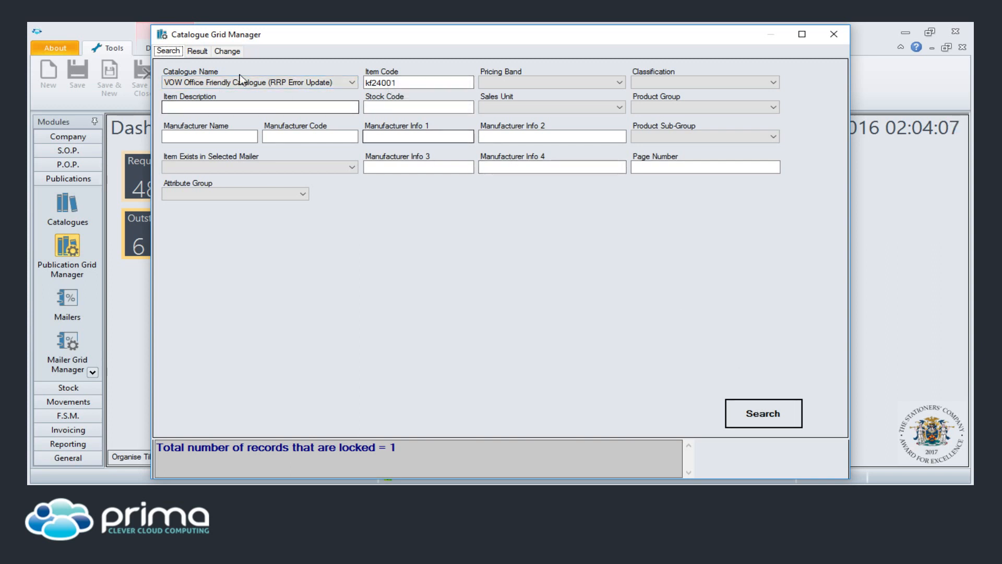
{"action": "left_click", "coordinate": [197, 51]}
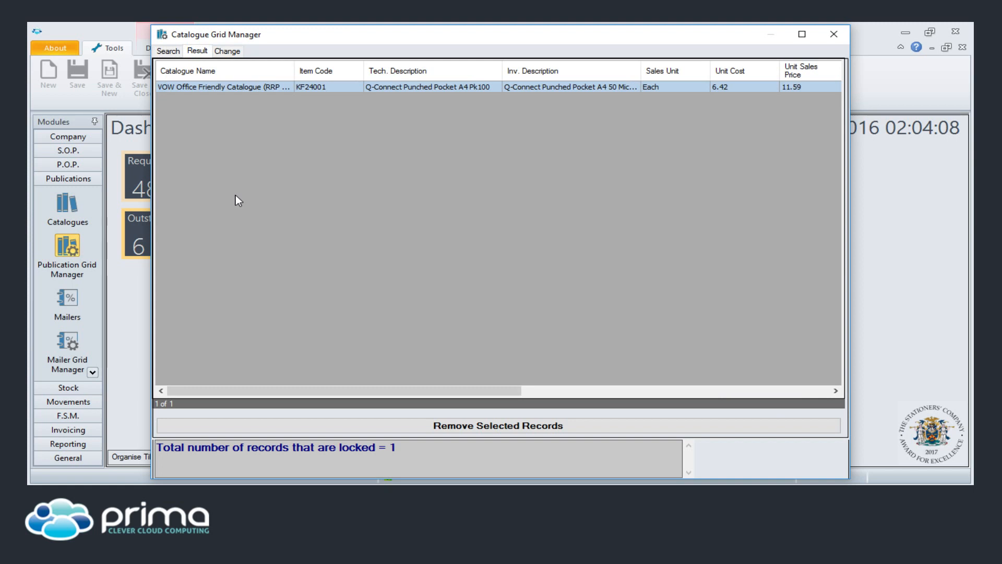
{"action": "right_click", "coordinate": [254, 96]}
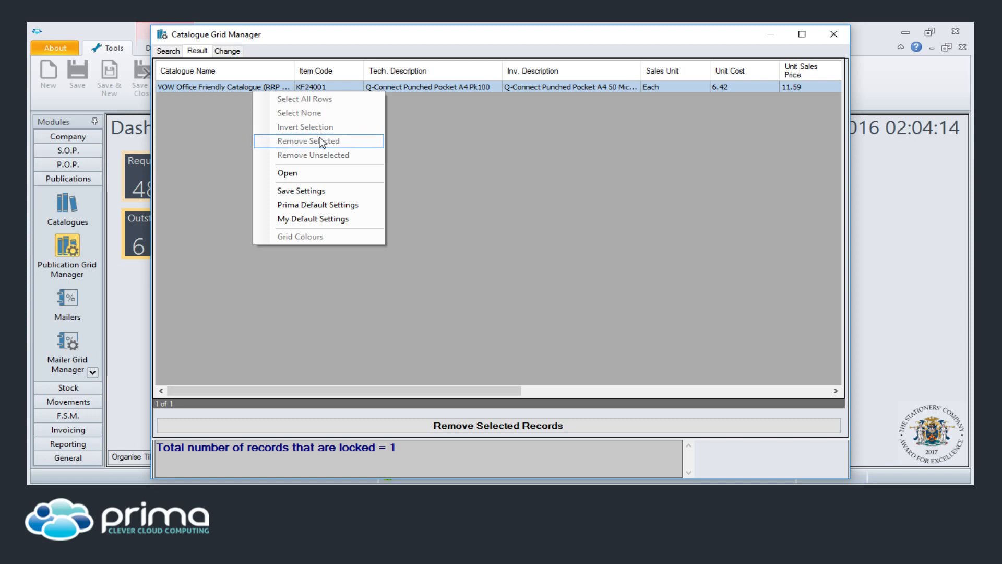
{"action": "left_click", "coordinate": [228, 50]}
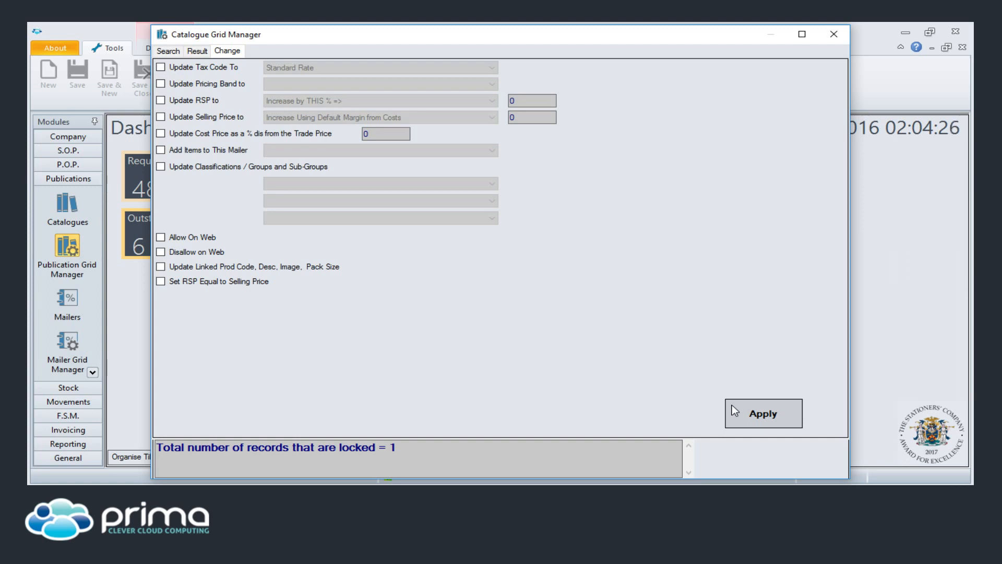
{"action": "left_click", "coordinate": [833, 37]}
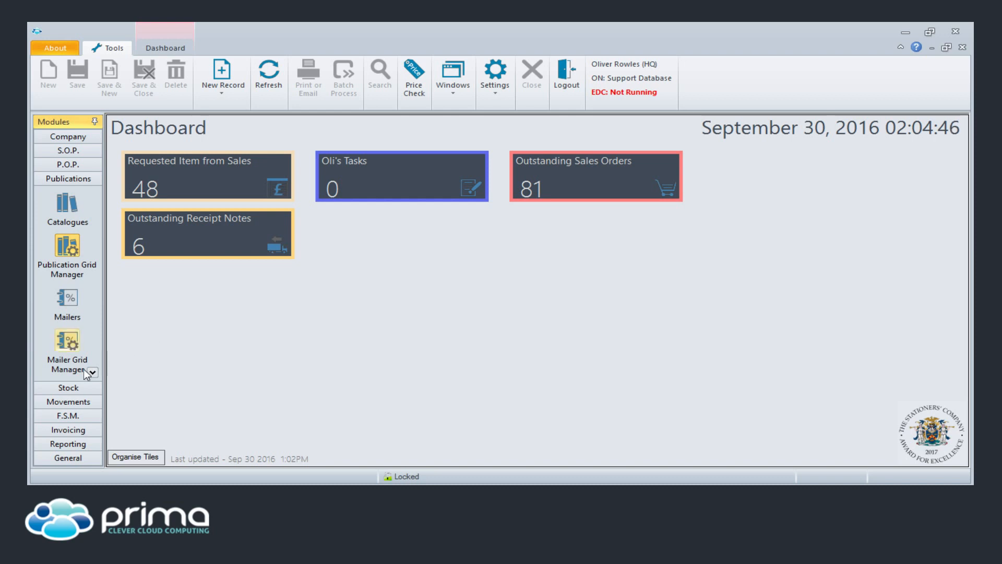
- Look up product code kf24001 under Stock > Products and open its record
{"action": "left_click", "coordinate": [68, 387]}
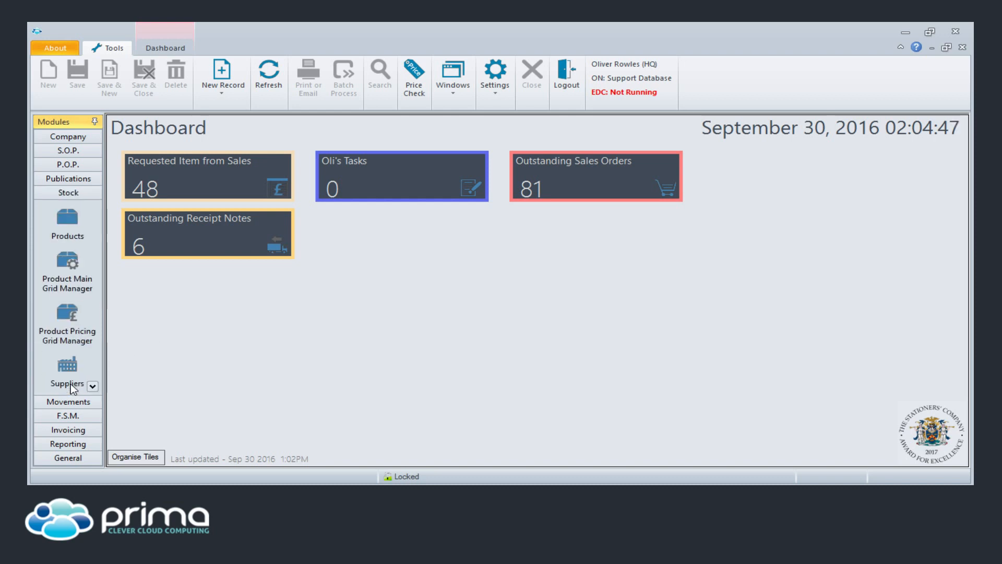
{"action": "left_click", "coordinate": [66, 220]}
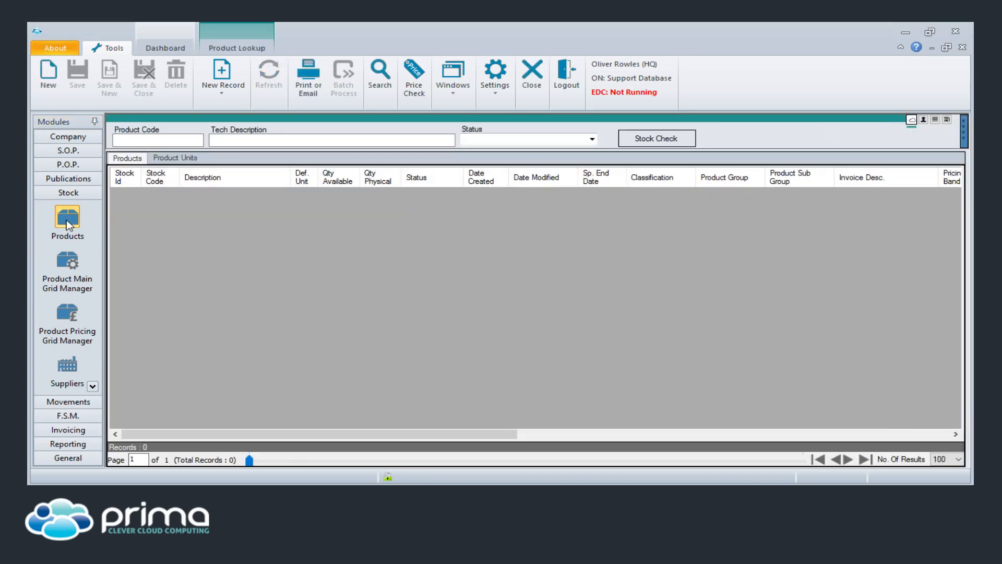
{"action": "left_click", "coordinate": [149, 144]}
{"action": "type", "text": "kf24001"}
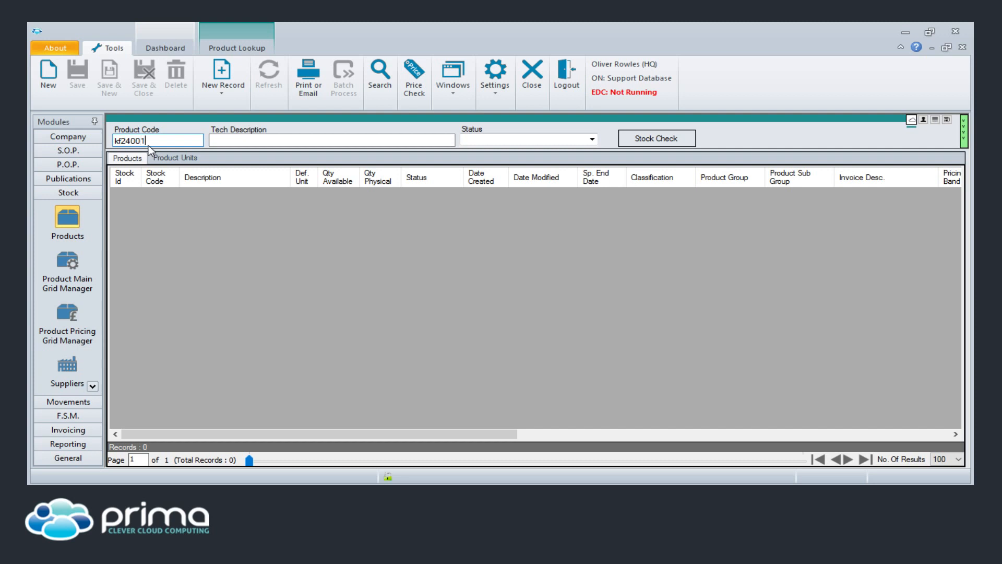
{"action": "key", "text": "Return"}
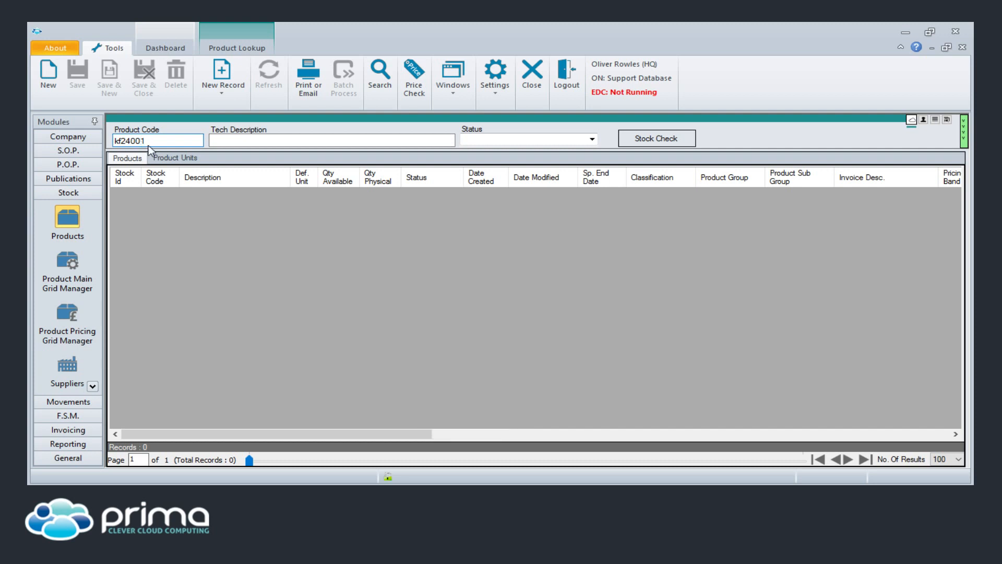
{"action": "left_click", "coordinate": [185, 195]}
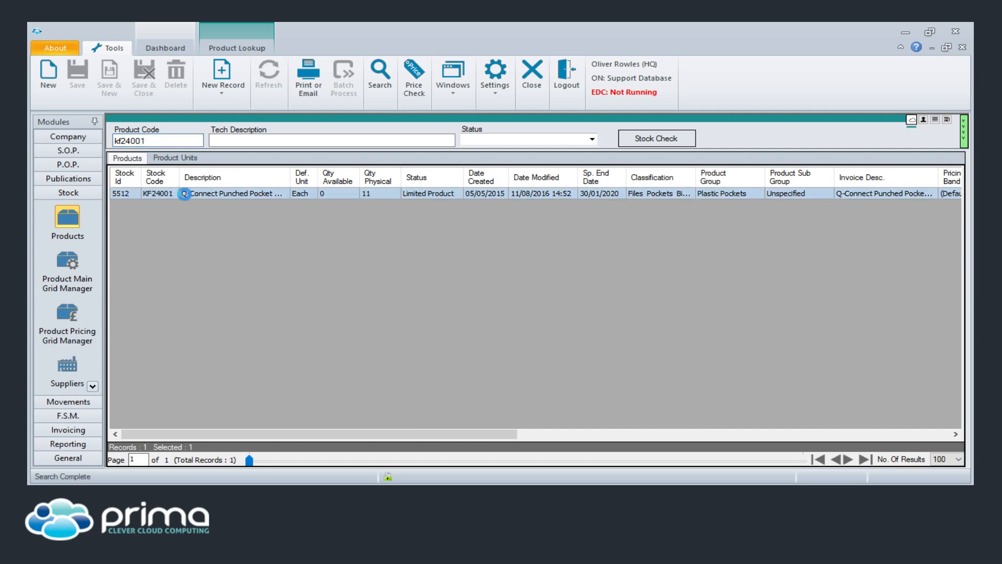
{"action": "double_click", "coordinate": [185, 194]}
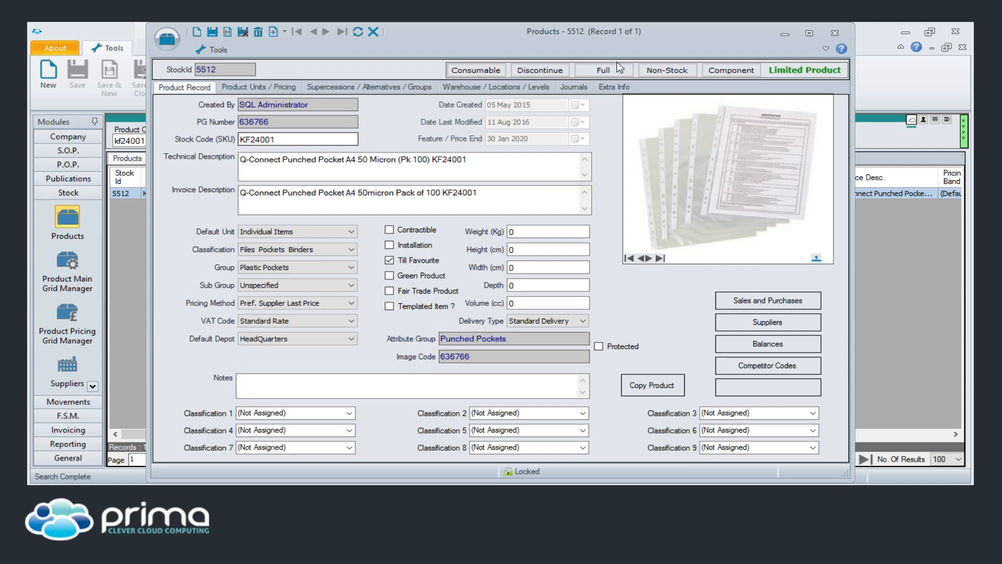
- Close the product record and inspect the Status filter options without ticking any
{"action": "left_click", "coordinate": [835, 34]}
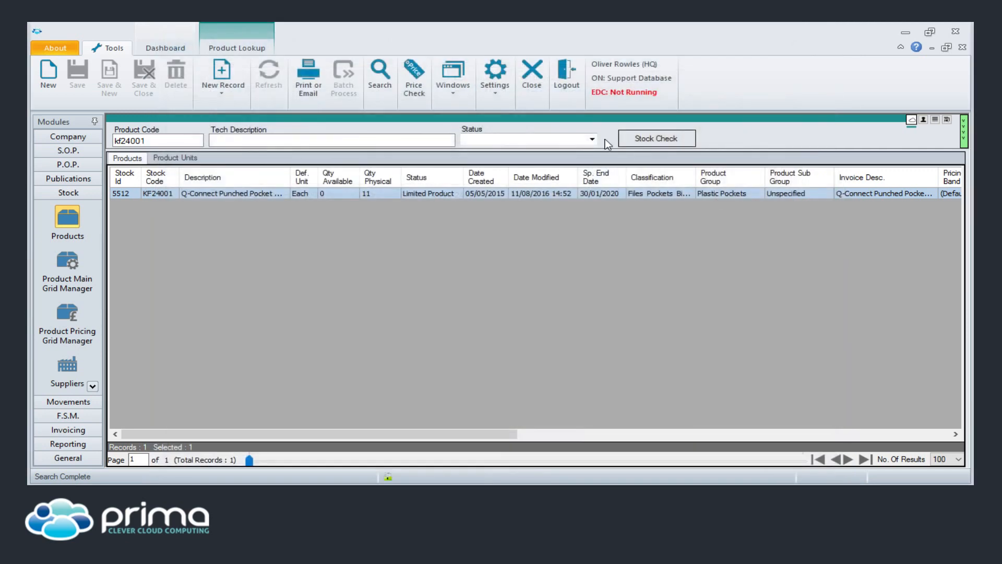
{"action": "left_click", "coordinate": [592, 139]}
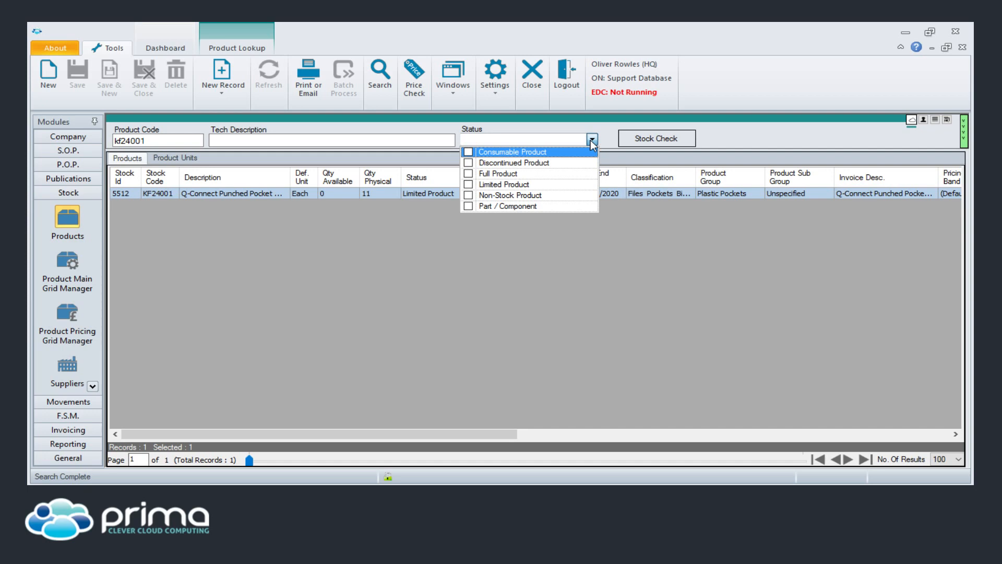
{"action": "left_click", "coordinate": [389, 198]}
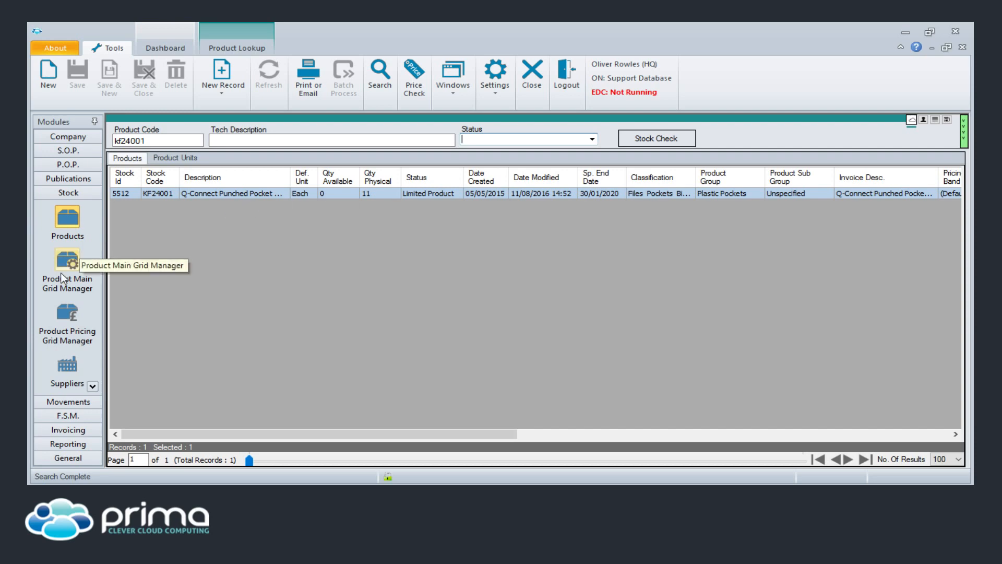
- Search the Product Main Grid Manager for kf24001 and view the stock ID 5512 result
{"action": "left_click", "coordinate": [74, 267]}
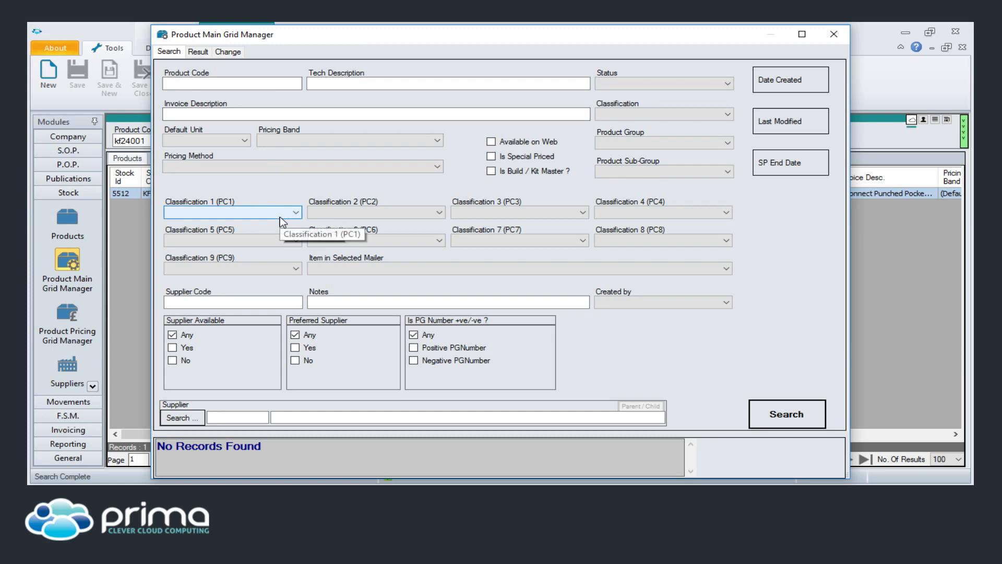
{"action": "left_click", "coordinate": [234, 83]}
{"action": "type", "text": "kf2400"}
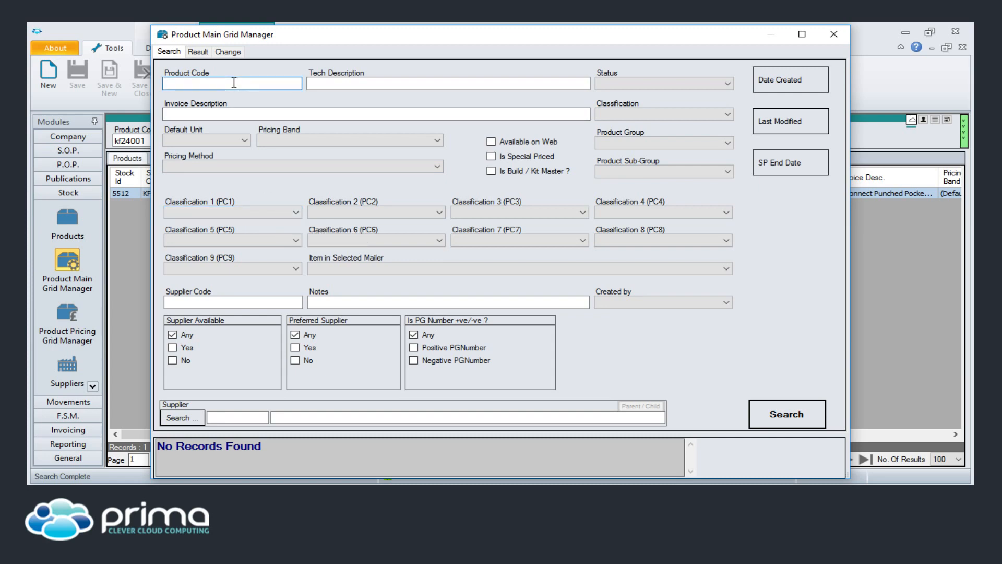
{"action": "type", "text": "1"}
{"action": "key", "text": "Return"}
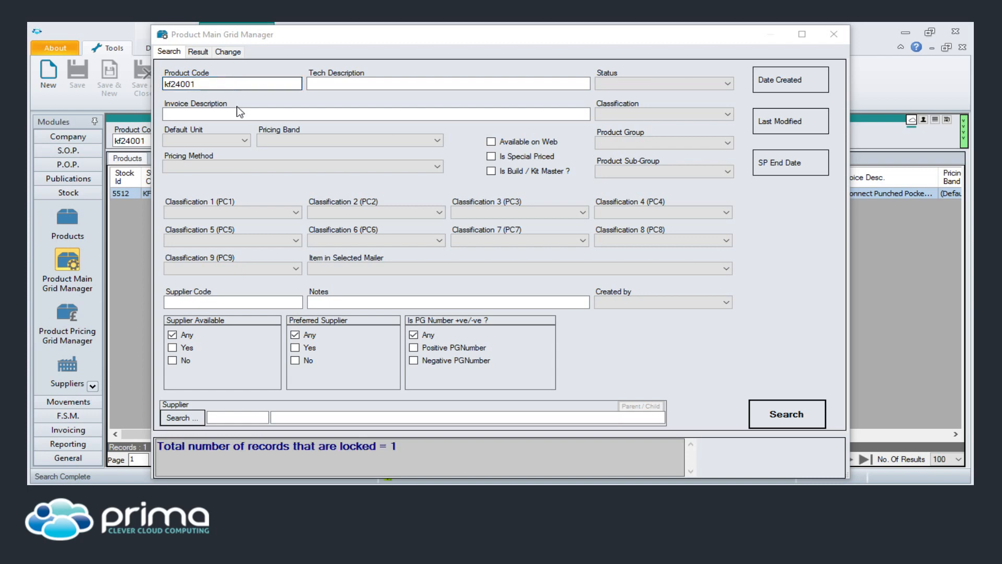
{"action": "left_click", "coordinate": [199, 50]}
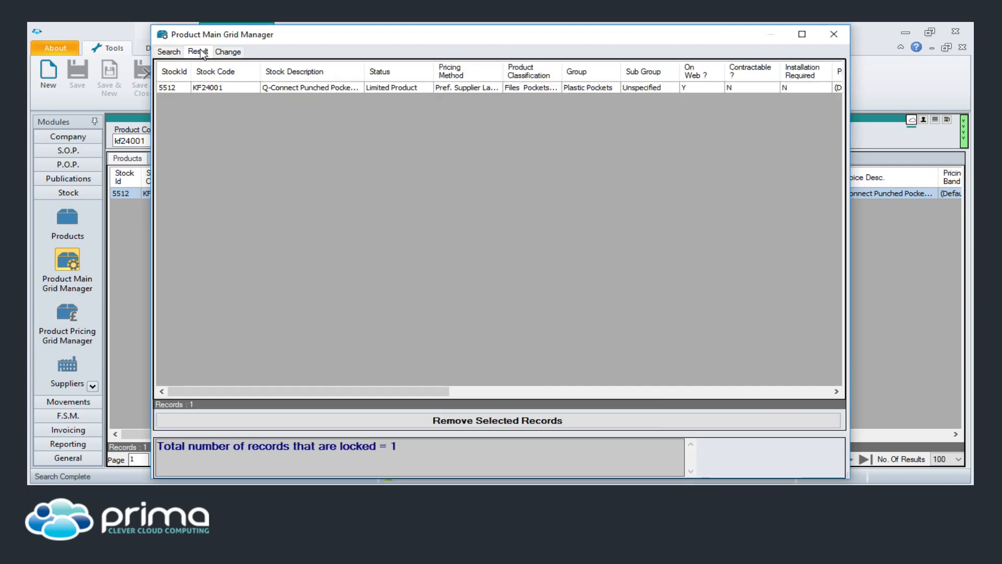
- Enable Update Product Status to Consumable Product, then close the grid manager without applying
{"action": "left_click", "coordinate": [231, 52]}
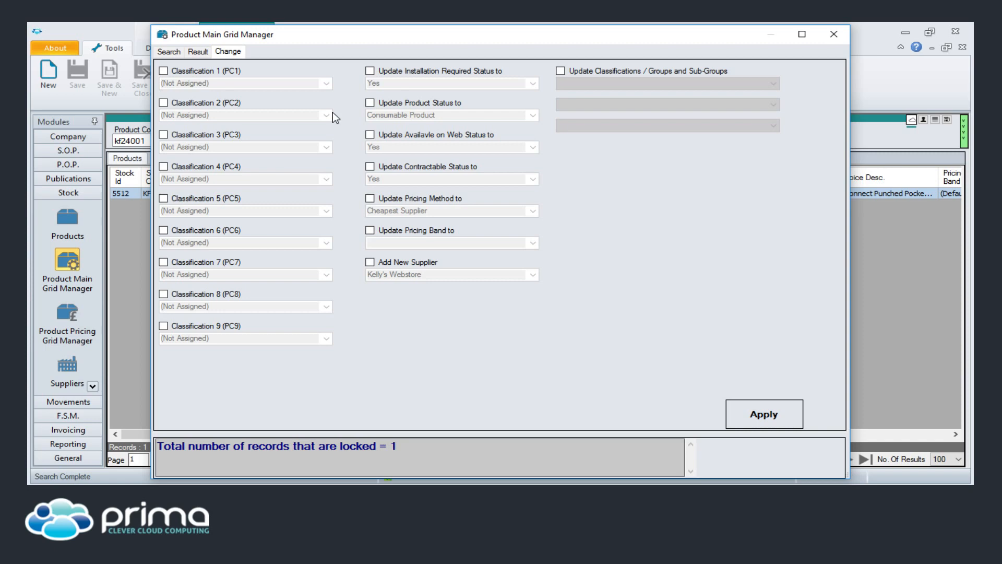
{"action": "left_click", "coordinate": [371, 103]}
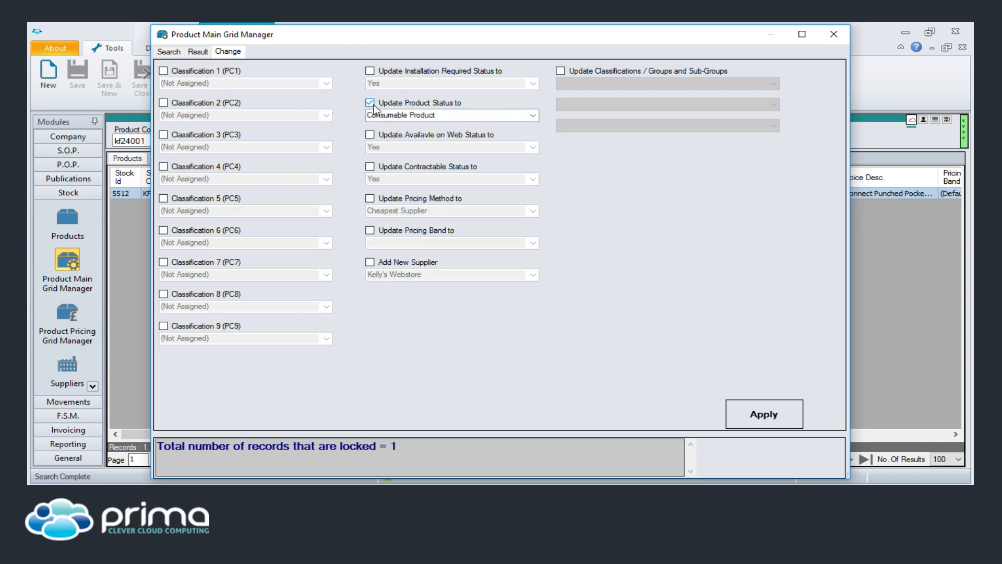
{"action": "left_click", "coordinate": [532, 115]}
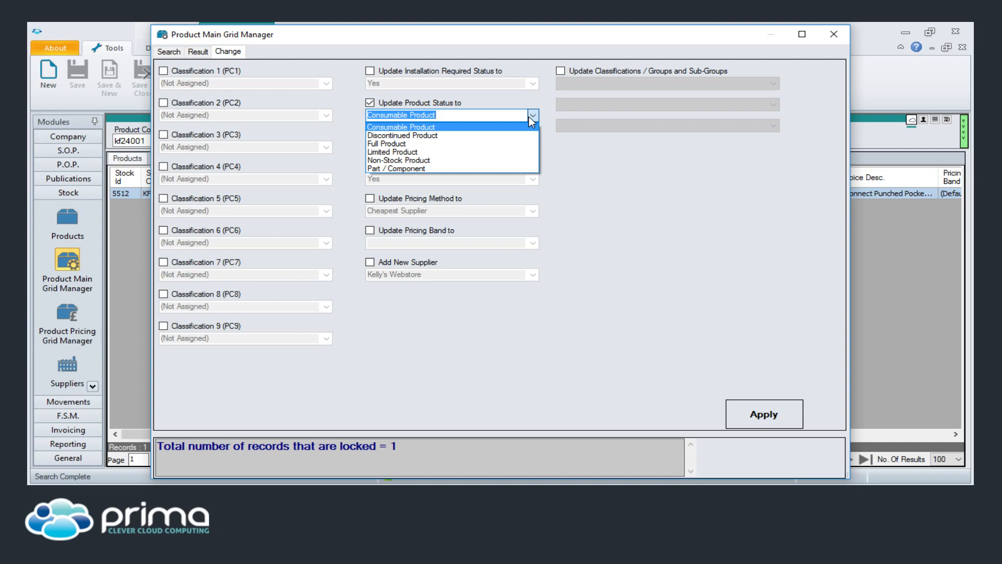
{"action": "left_click", "coordinate": [528, 117]}
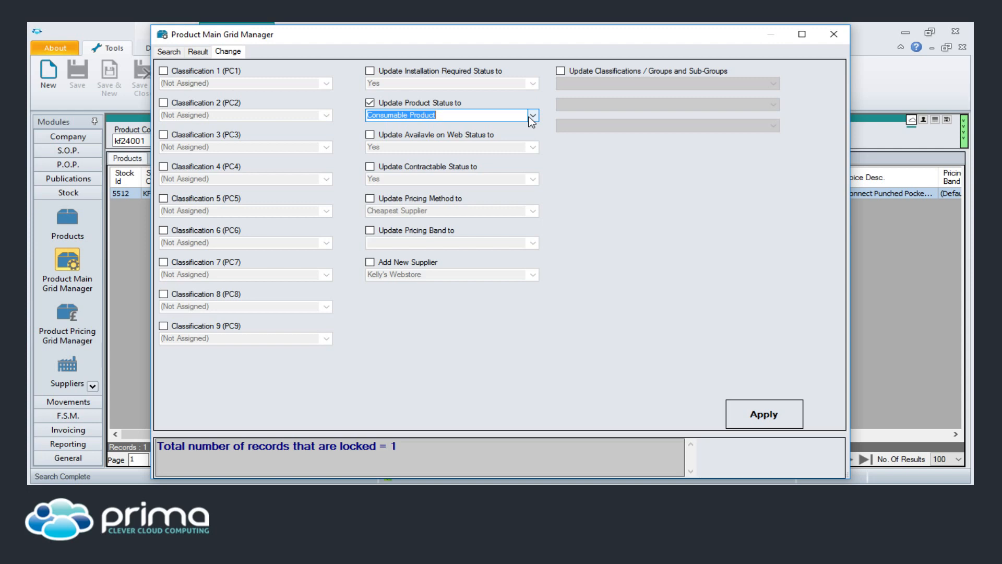
{"action": "left_click", "coordinate": [832, 35]}
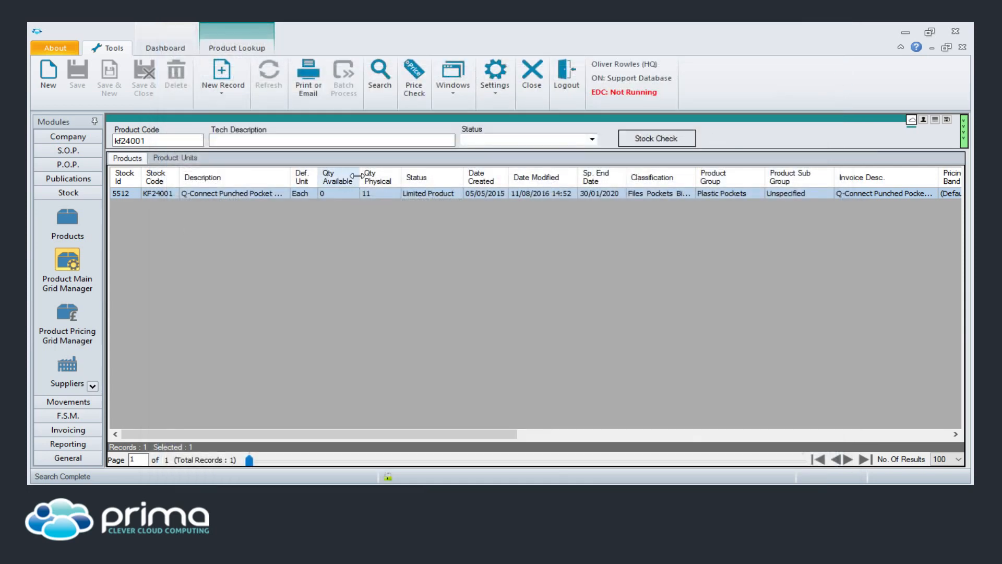
- Expand the full product search filter panel for kf24001
{"action": "left_click", "coordinate": [389, 120]}
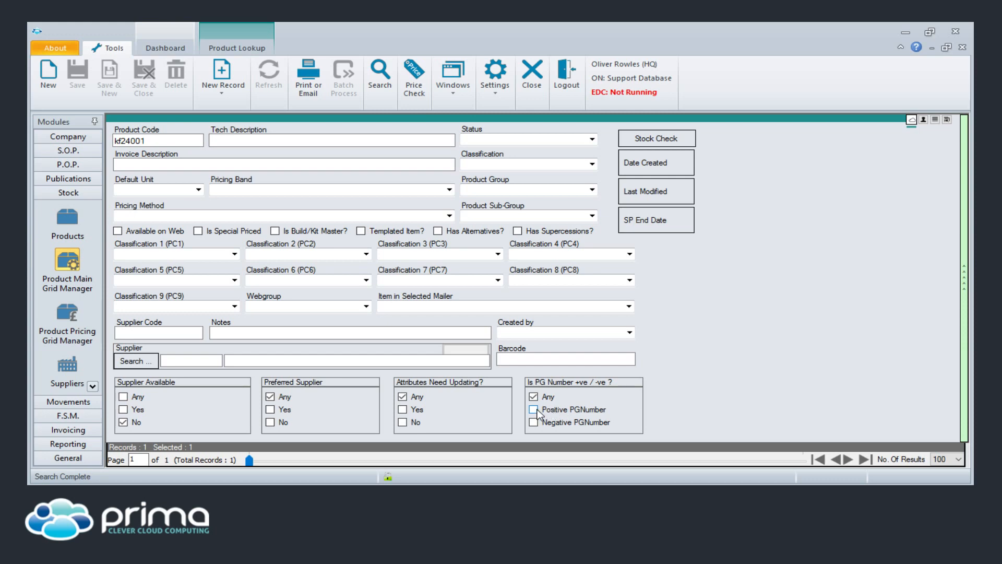
- Tick Positive PGNumber in the 'Is PG Number +ve / -ve ?' group
{"action": "left_click", "coordinate": [552, 410]}
- Collapse the filters, tick Supplier Available No and Positive PGNumber in Product Main Grid Manager, then close it
{"action": "left_click", "coordinate": [371, 120]}
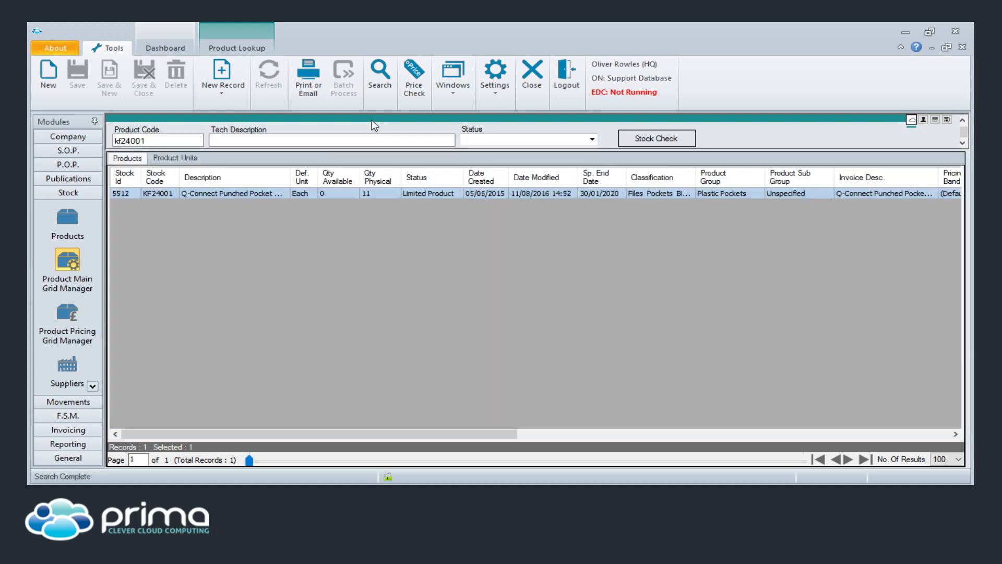
{"action": "left_click", "coordinate": [77, 261]}
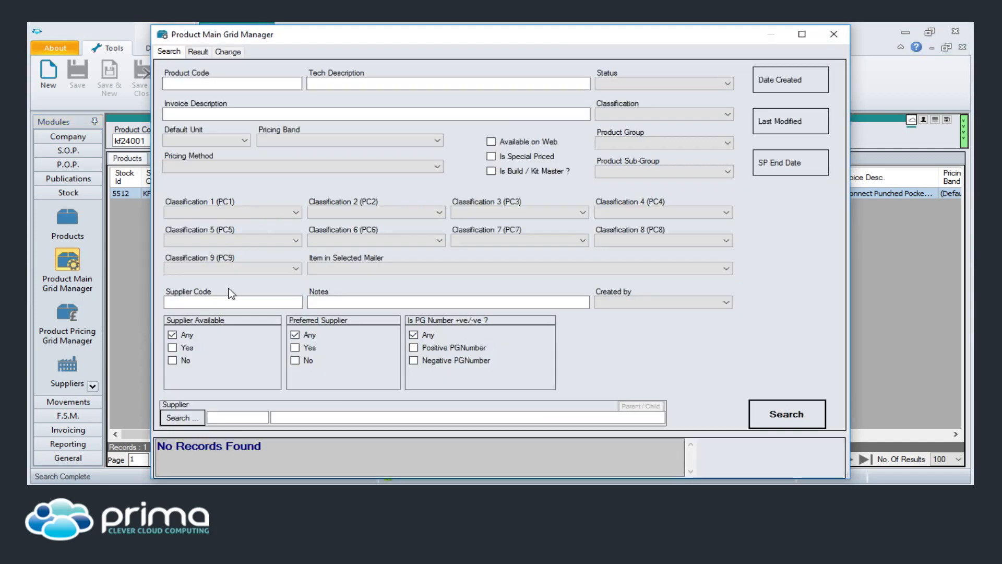
{"action": "left_click", "coordinate": [173, 361]}
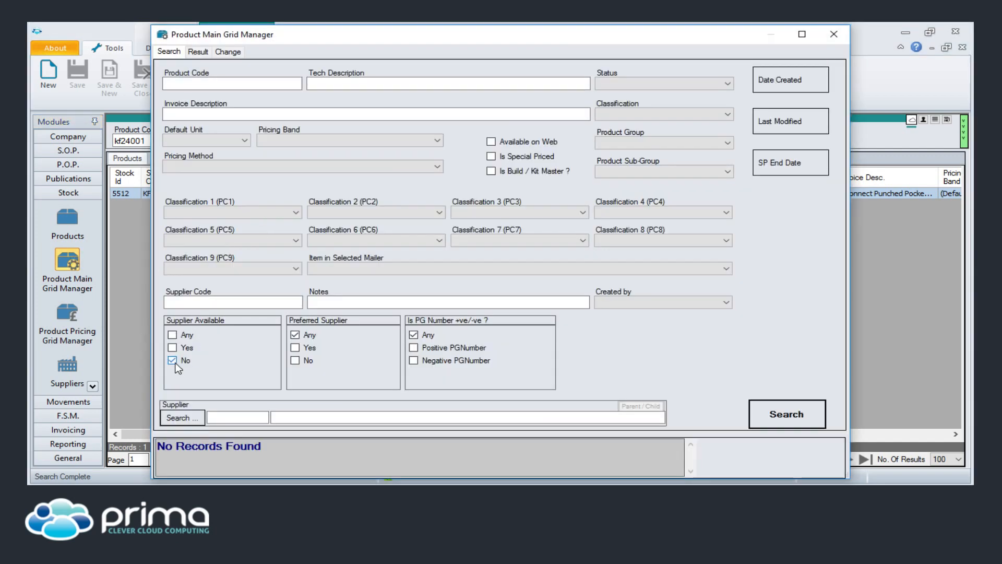
{"action": "left_click", "coordinate": [434, 349]}
{"action": "left_click", "coordinate": [835, 36]}
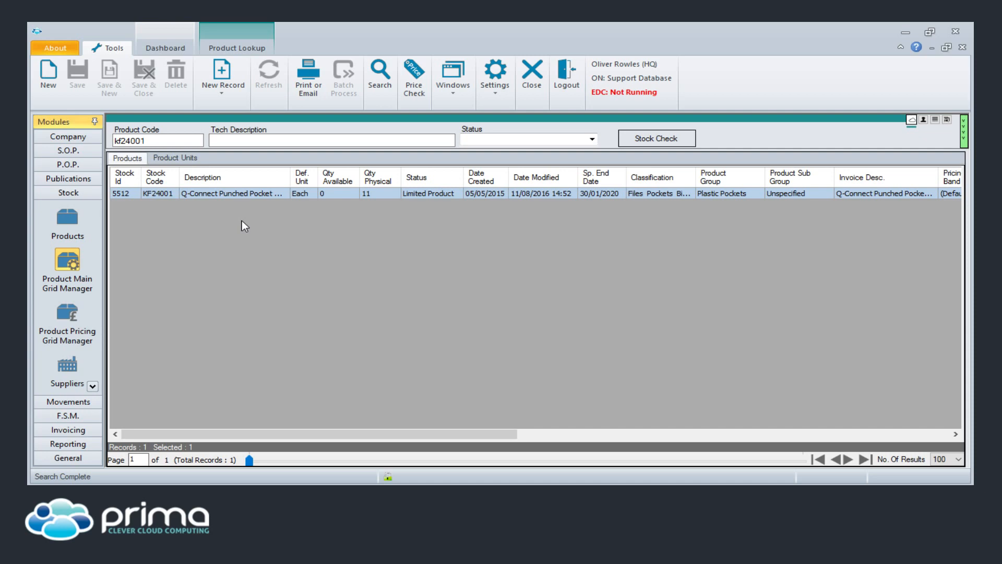
- View record 5512's Classification 1 choices, close the record, and re-expand the search criteria
{"action": "double_click", "coordinate": [246, 194]}
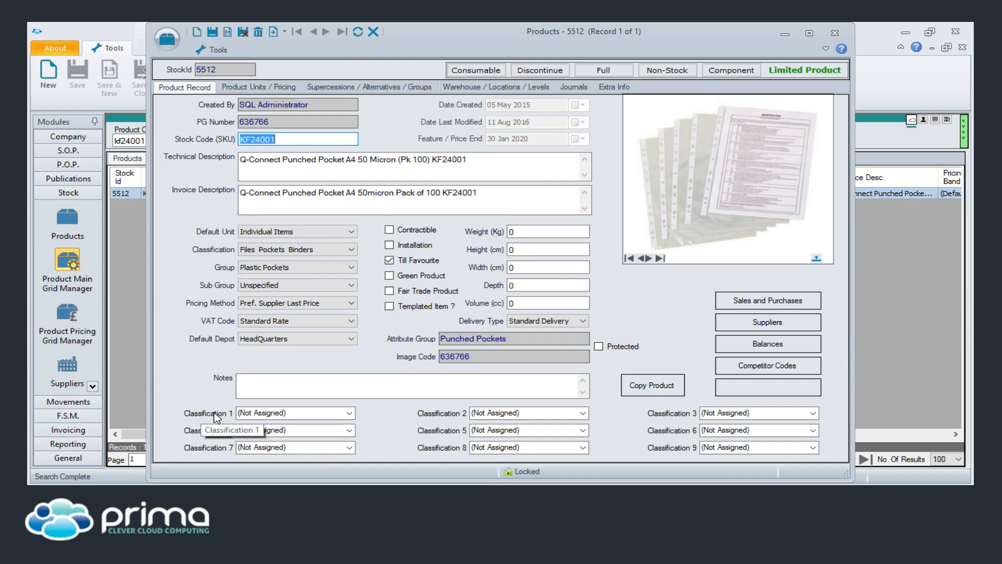
{"action": "left_click", "coordinate": [350, 413]}
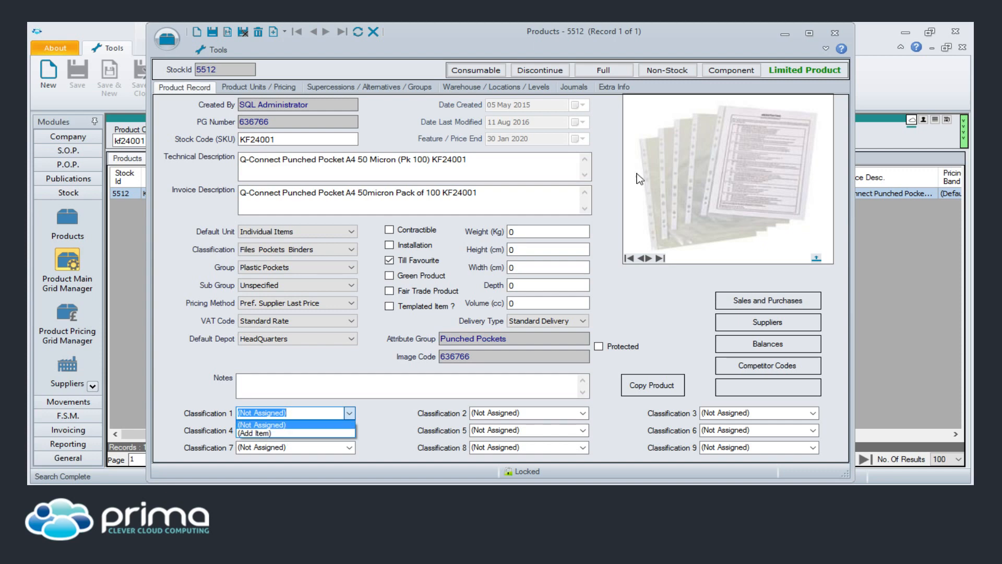
{"action": "left_click", "coordinate": [830, 33]}
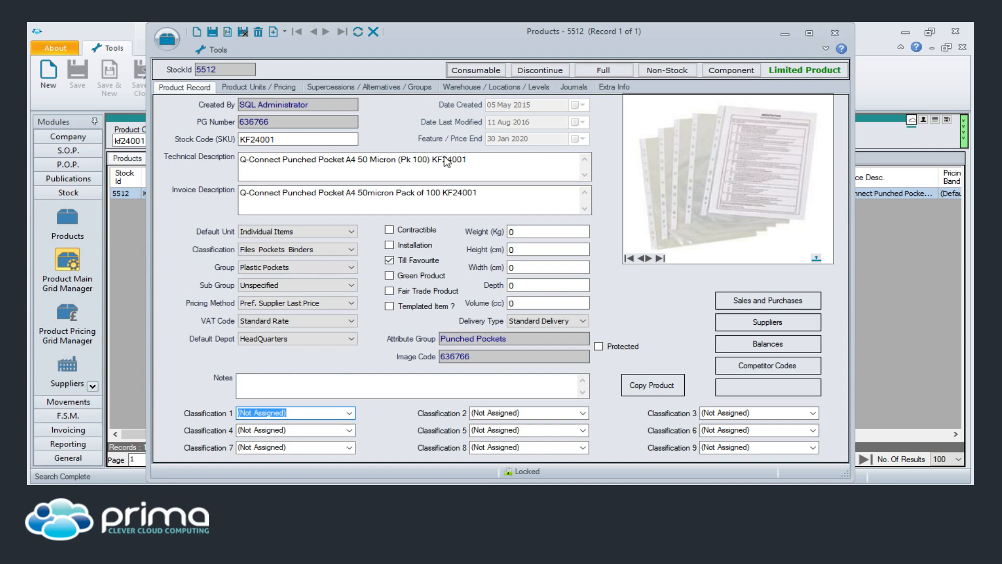
{"action": "left_click", "coordinate": [831, 33]}
{"action": "left_click", "coordinate": [721, 124]}
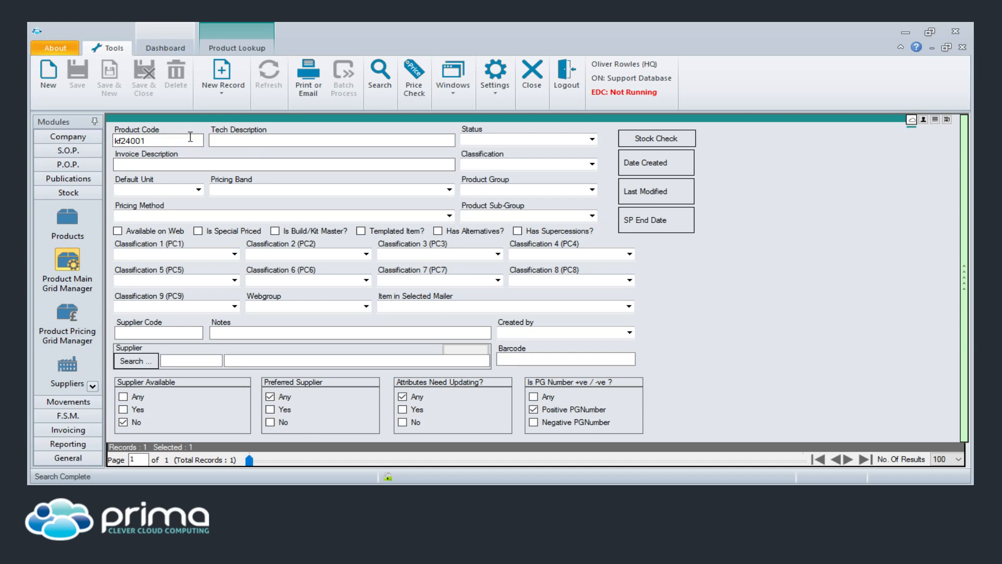
- Set Supplier Available and Is PG Number back to Any and rerun the KF24001 search
{"action": "left_click", "coordinate": [201, 120]}
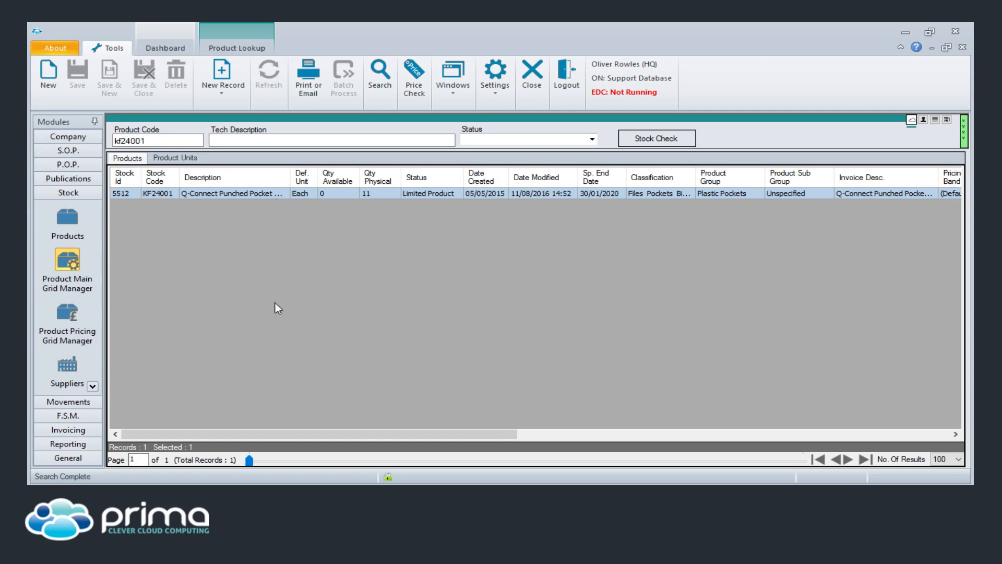
{"action": "left_click", "coordinate": [367, 179]}
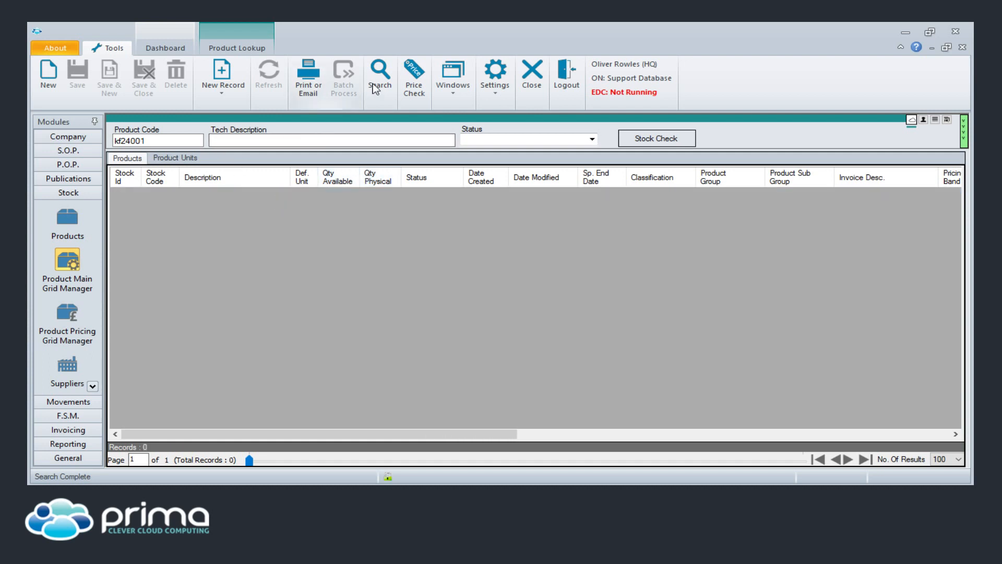
{"action": "left_click", "coordinate": [343, 115]}
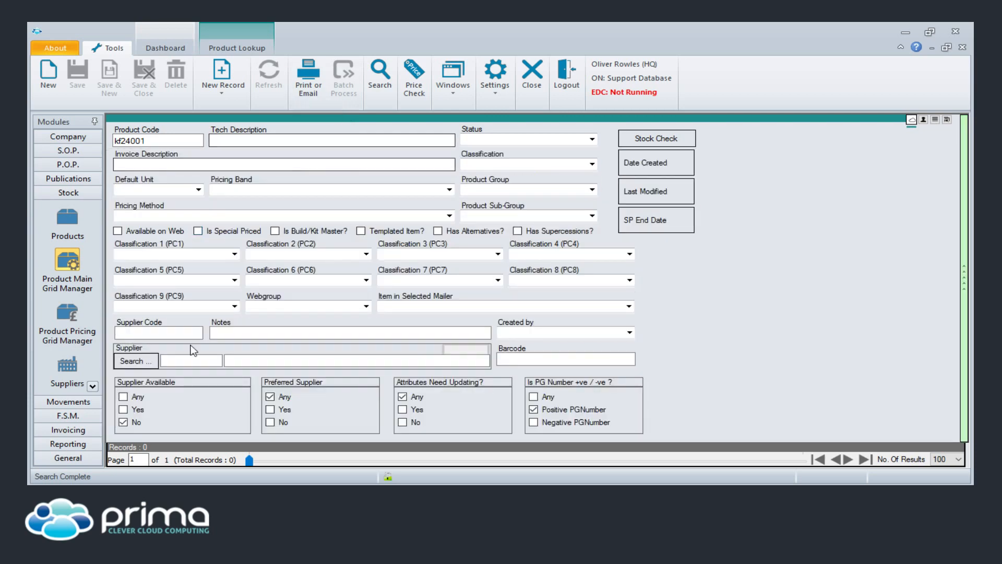
{"action": "left_click", "coordinate": [140, 399]}
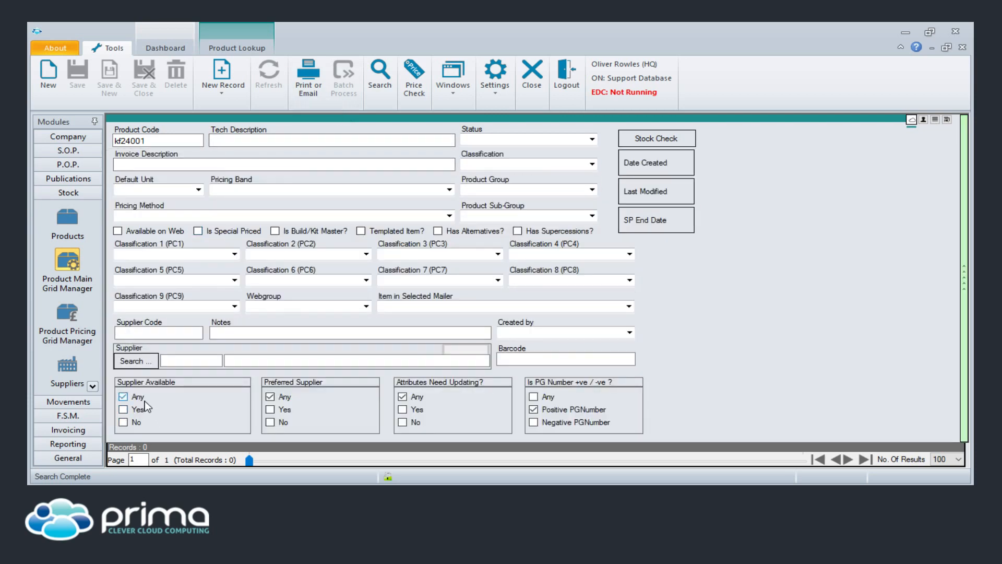
{"action": "left_click", "coordinate": [533, 395]}
{"action": "left_click", "coordinate": [379, 75]}
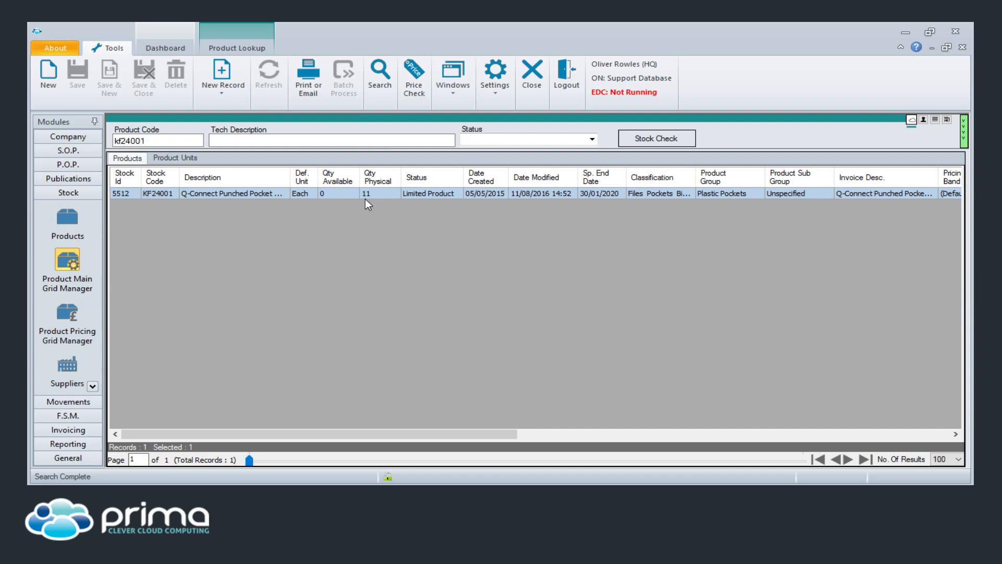
- Autofit the Classification column, open the 5512 KF24001 record, then expand the search criteria again
{"action": "double_click", "coordinate": [696, 175]}
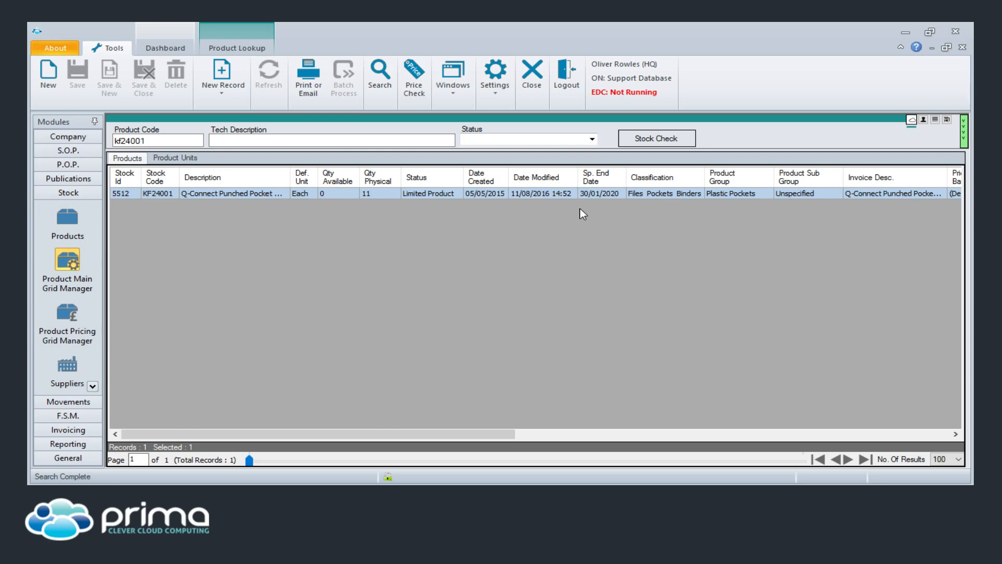
{"action": "double_click", "coordinate": [640, 195]}
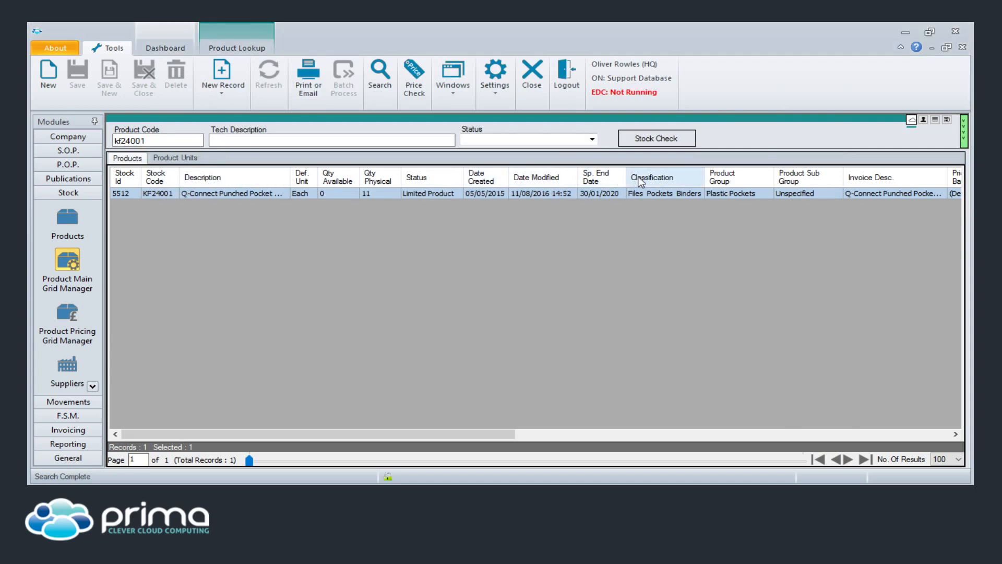
{"action": "double_click", "coordinate": [573, 120]}
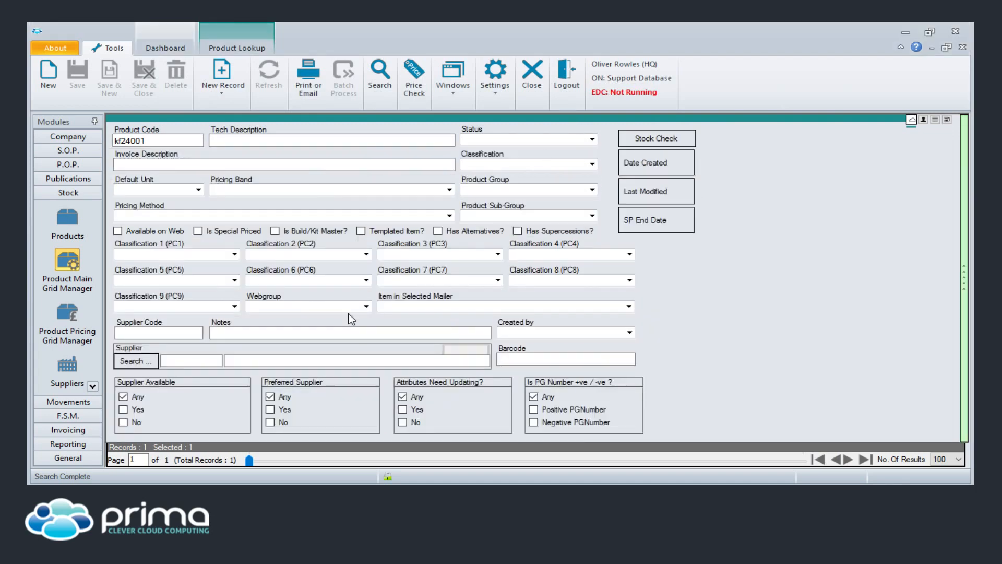
{"action": "left_click", "coordinate": [592, 164]}
{"action": "left_click_drag", "start_coordinate": [594, 190], "coordinate": [593, 247]}
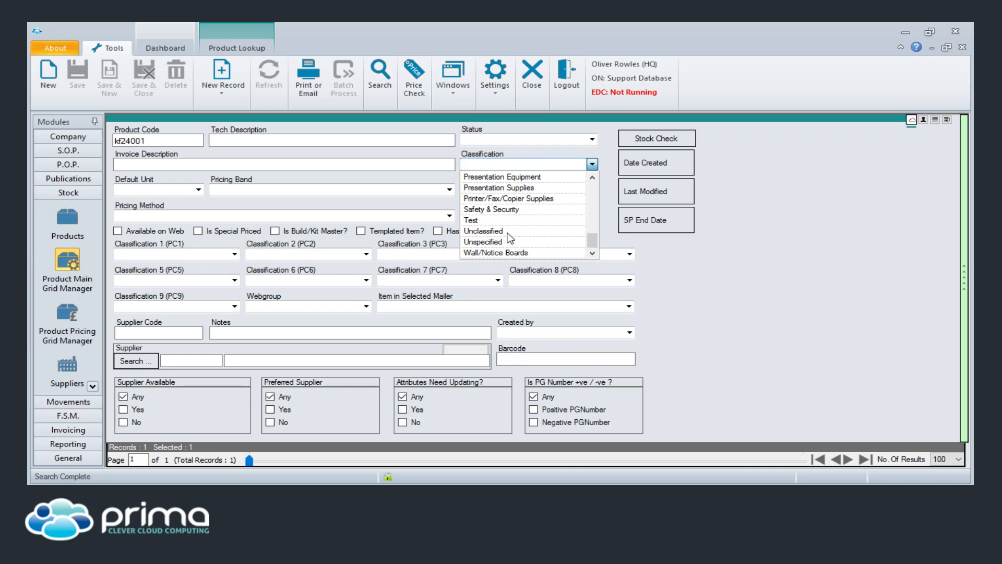
{"action": "left_click", "coordinate": [92, 386]}
{"action": "left_click", "coordinate": [92, 386]}
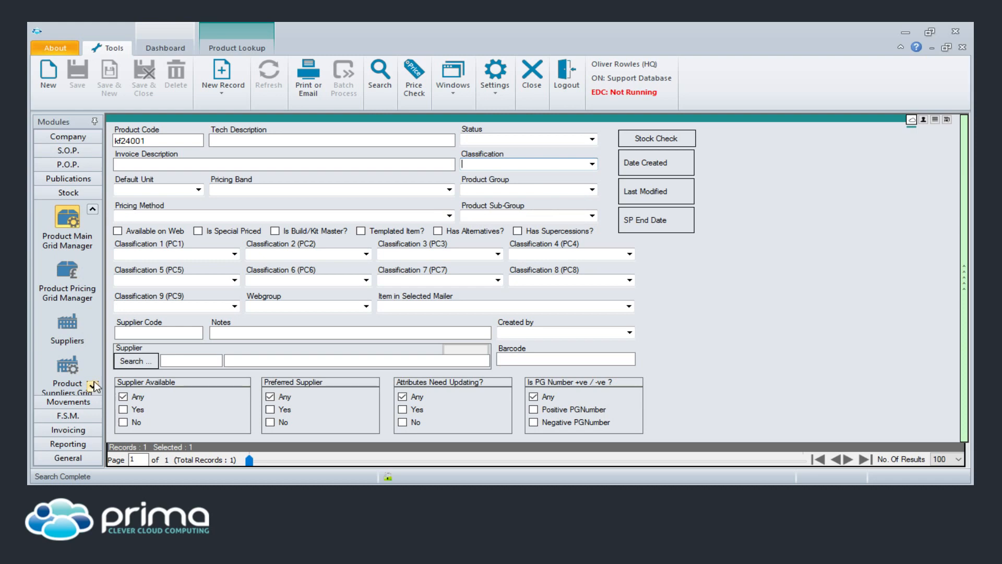
- Search the Product Main Grid Manager for product code kf24001 and select the 5512 result row
{"action": "left_click", "coordinate": [76, 224]}
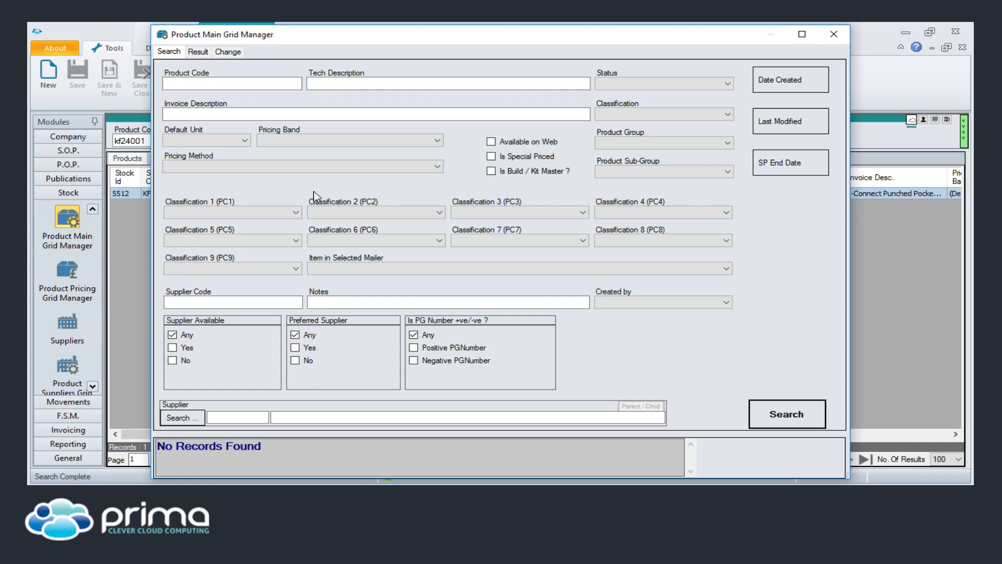
{"action": "left_click", "coordinate": [257, 84]}
{"action": "type", "text": "kf24001"}
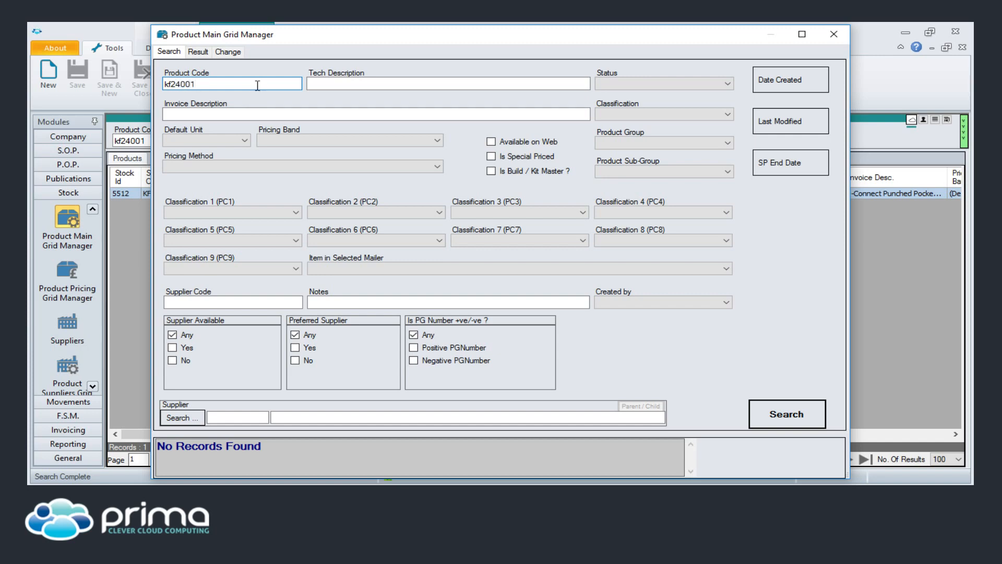
{"action": "left_click", "coordinate": [766, 413]}
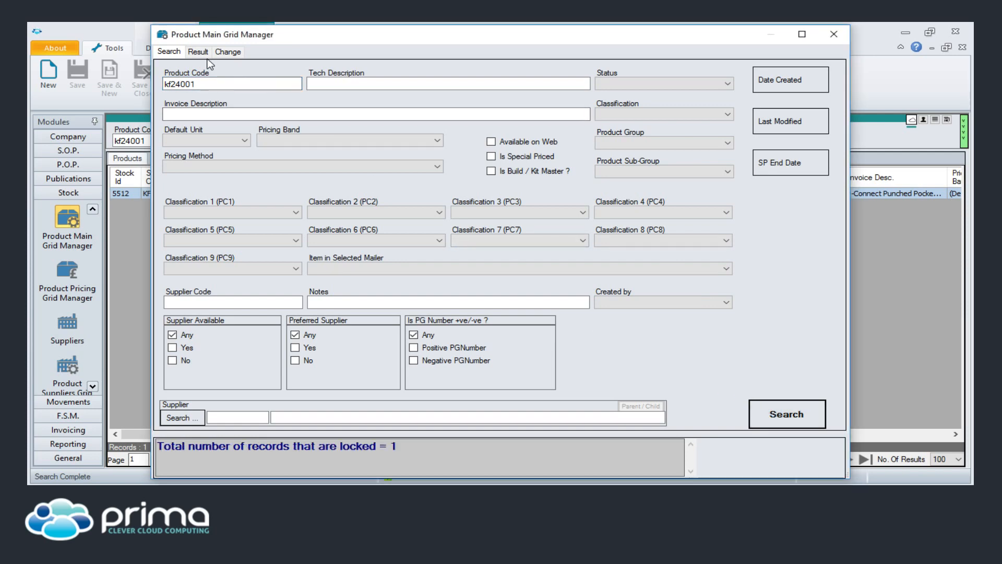
{"action": "left_click", "coordinate": [201, 52]}
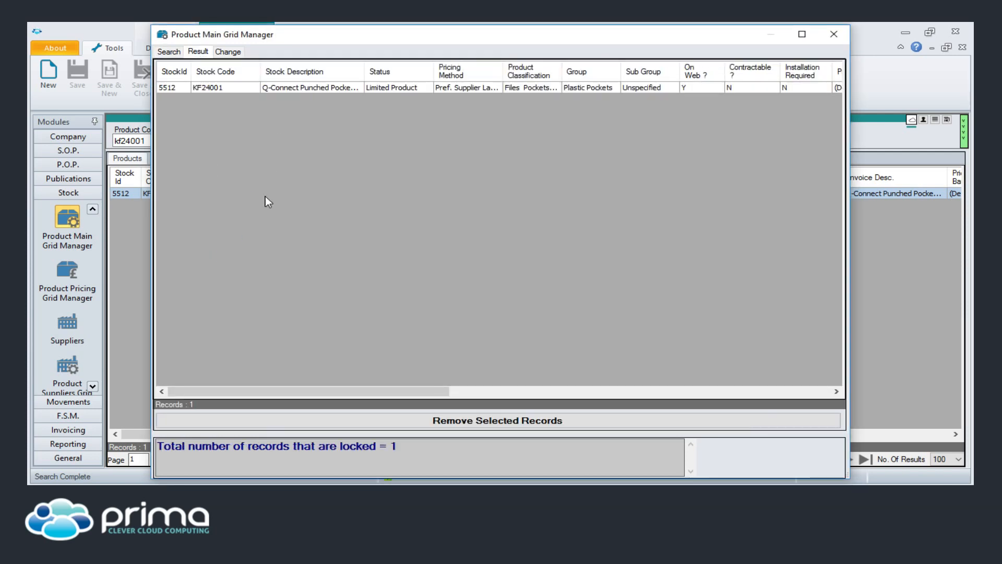
{"action": "left_click", "coordinate": [333, 91]}
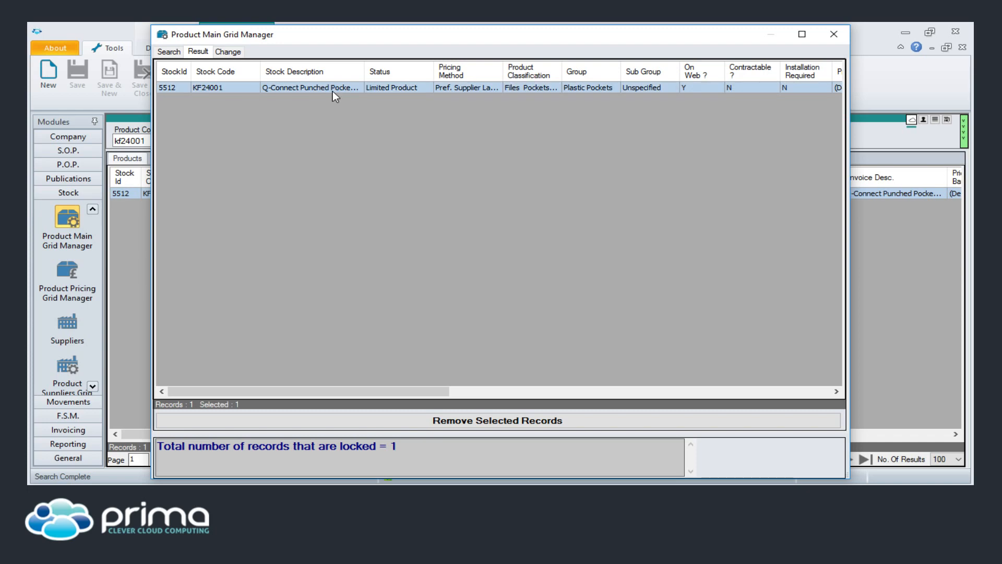
- Tick Add New Supplier with the first supplier chosen, then close the Grid Manager without applying
{"action": "right_click", "coordinate": [333, 91]}
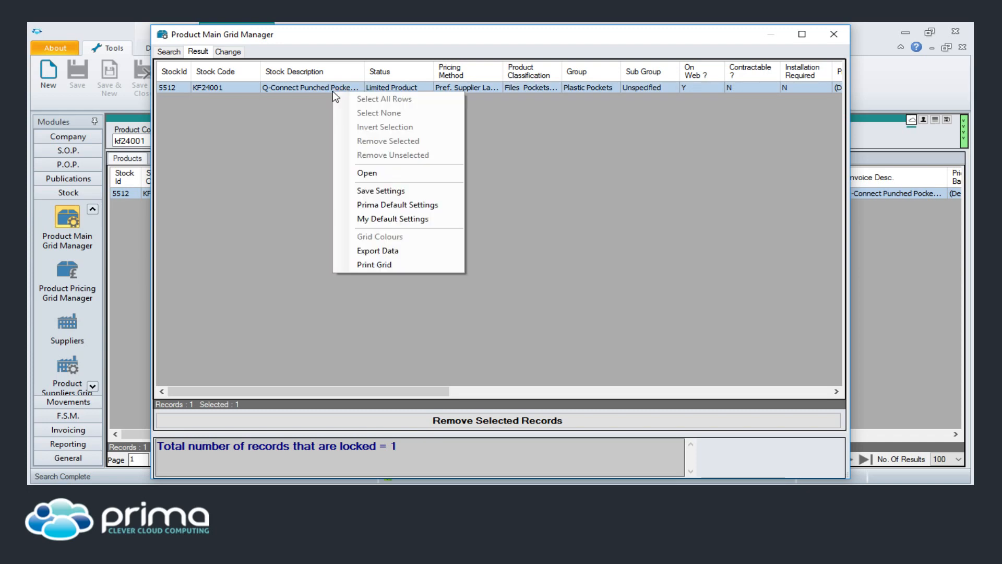
{"action": "left_click", "coordinate": [235, 53]}
{"action": "left_click", "coordinate": [235, 52]}
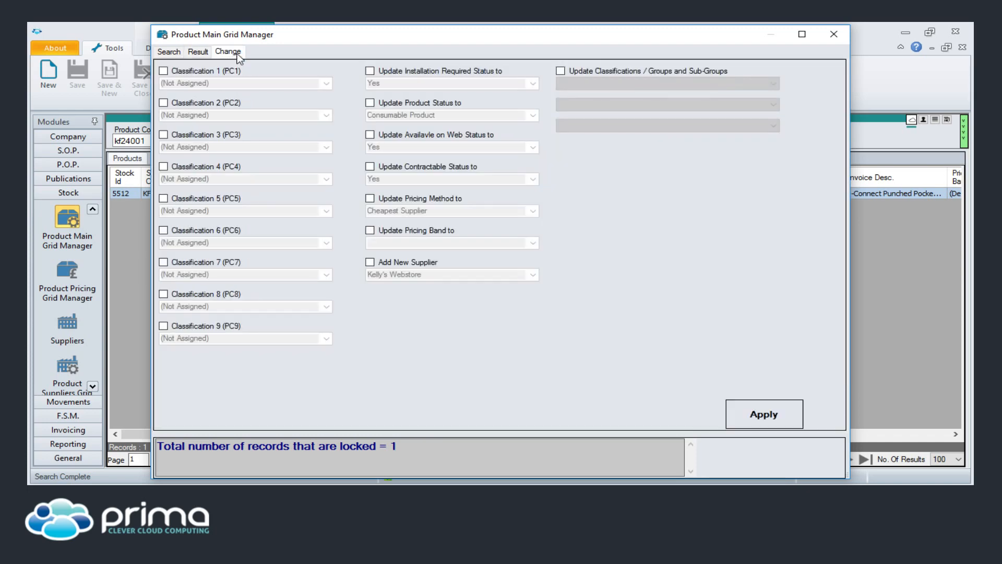
{"action": "left_click", "coordinate": [388, 263]}
{"action": "left_click", "coordinate": [538, 275]}
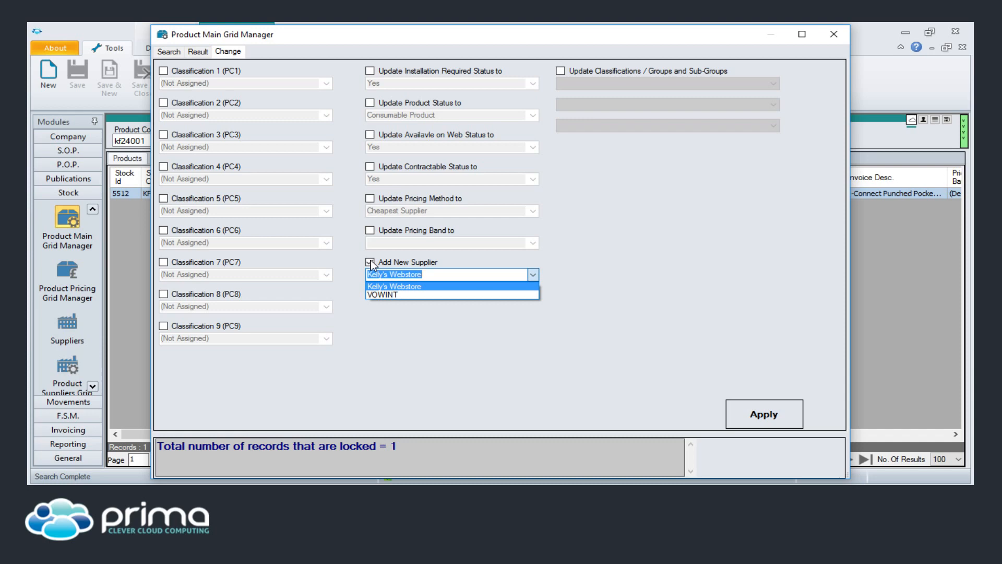
{"action": "left_click", "coordinate": [398, 284]}
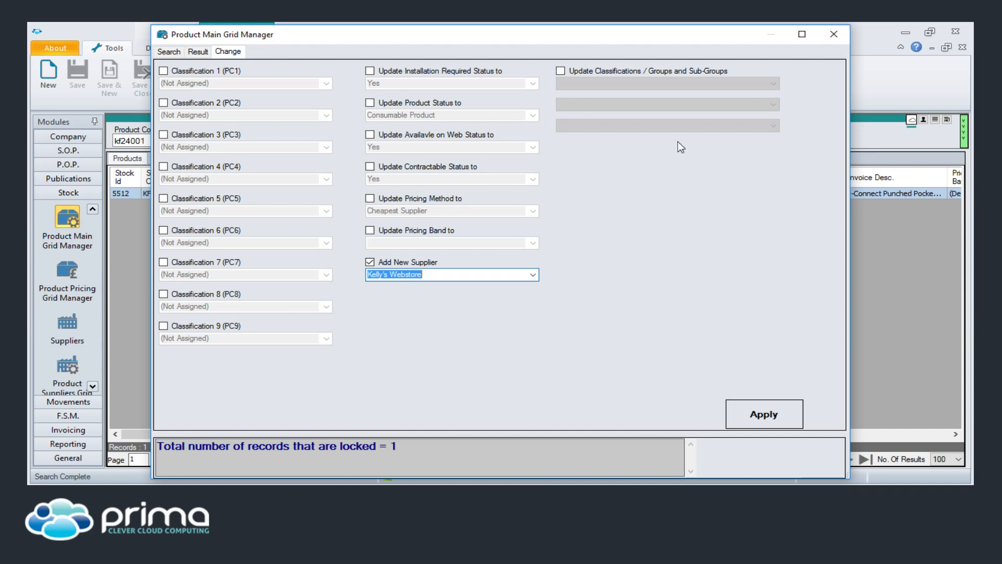
{"action": "left_click", "coordinate": [833, 35]}
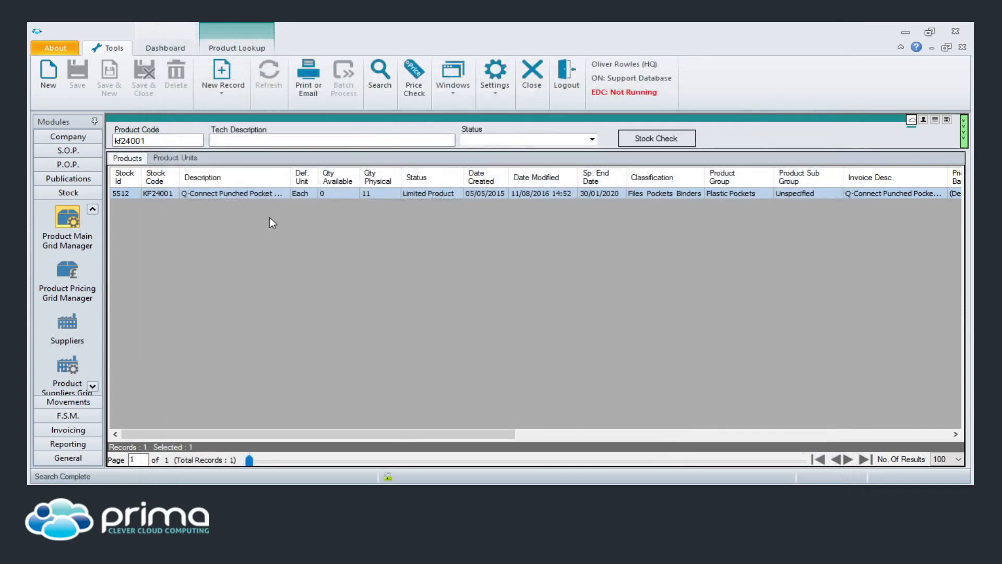
- Open Terms Import from the Publications modules via the Terms entry
{"action": "left_click", "coordinate": [69, 178]}
{"action": "left_click", "coordinate": [93, 371]}
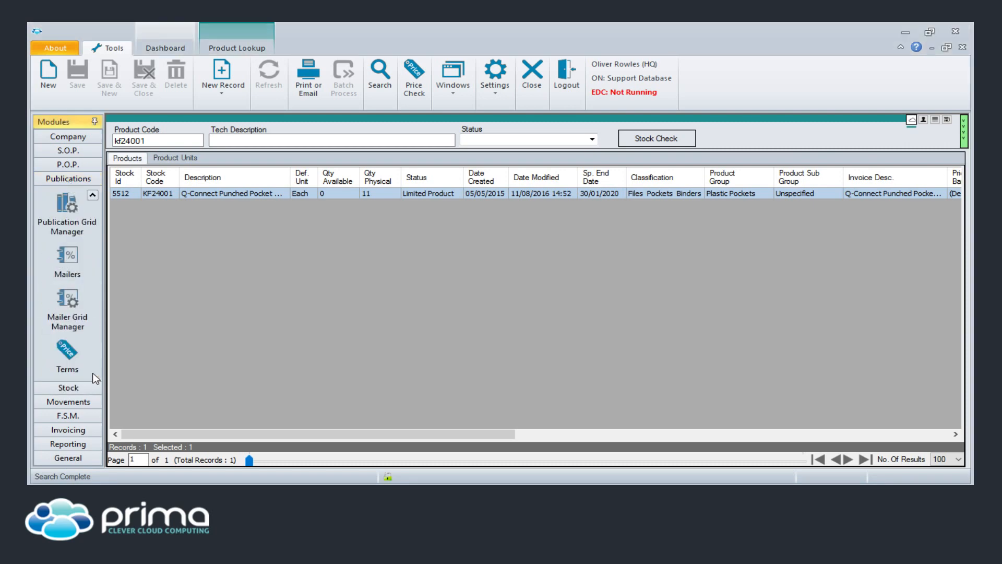
{"action": "left_click", "coordinate": [66, 347]}
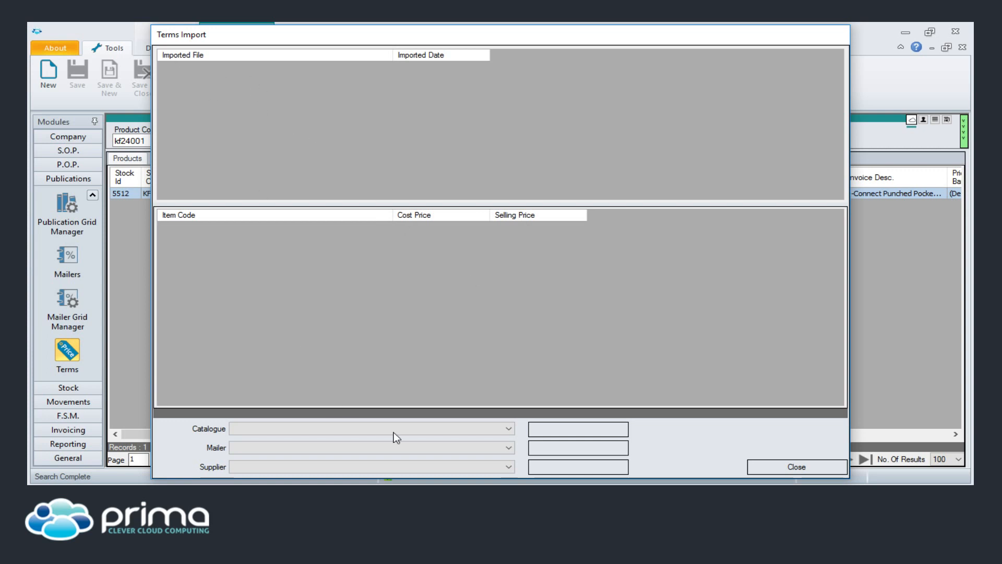
- Check the empty Supplier list in Terms Import, then close the Terms Import window
{"action": "left_click", "coordinate": [286, 466]}
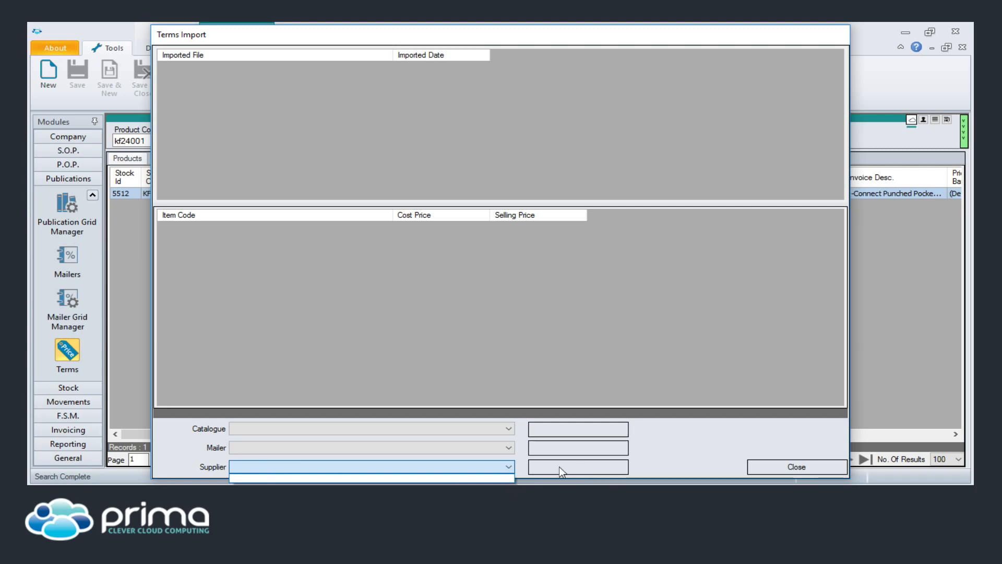
{"action": "left_click", "coordinate": [767, 468]}
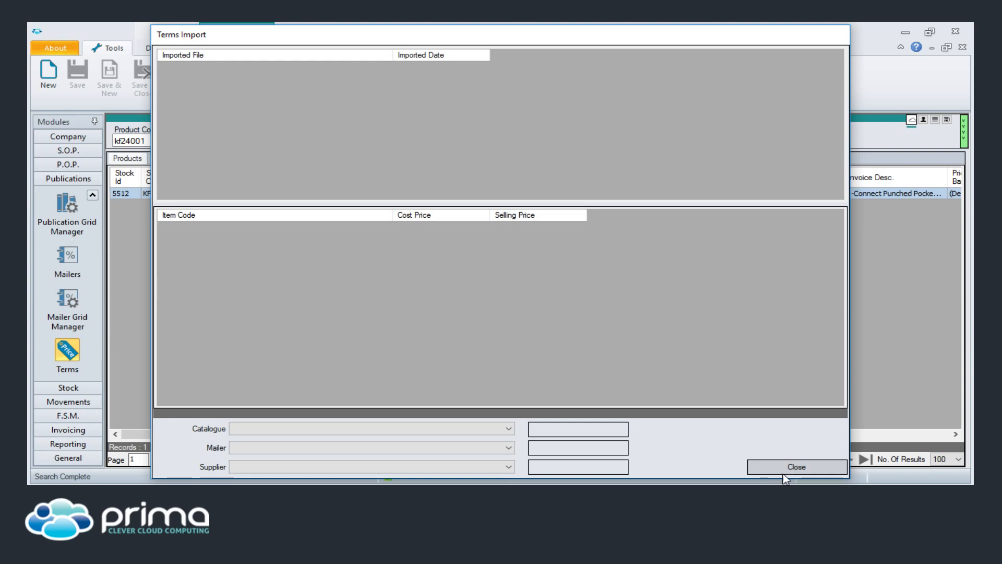
{"action": "left_click", "coordinate": [783, 473]}
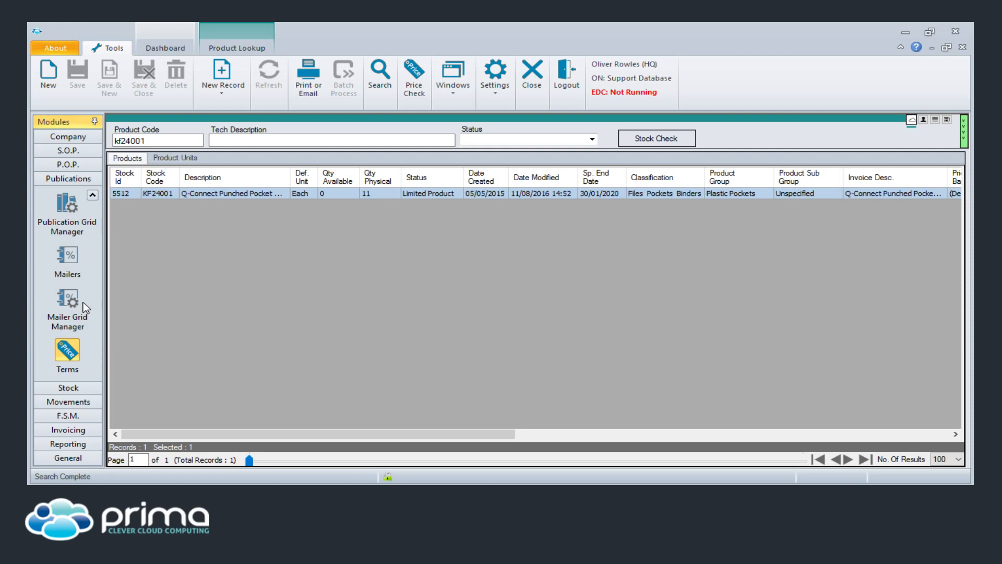
- Open the Product Suppliers Grid Manager from the Stock modules
{"action": "left_click", "coordinate": [69, 389]}
{"action": "scroll", "coordinate": [87, 292], "scroll_direction": "down", "scroll_amount": 2}
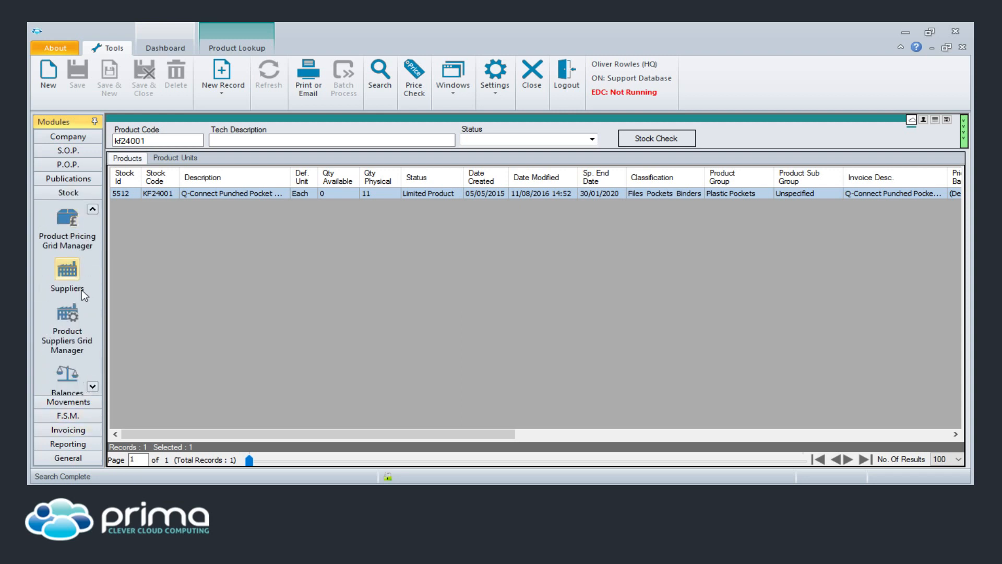
{"action": "left_click", "coordinate": [67, 314]}
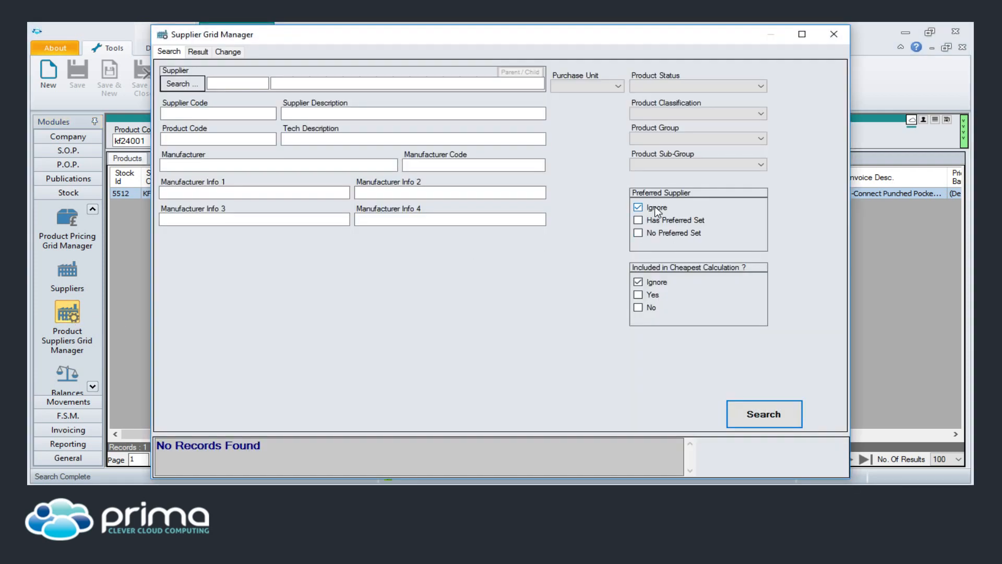
- Filter for No Preferred Set and enter vow as the supplier code
{"action": "left_click", "coordinate": [637, 236]}
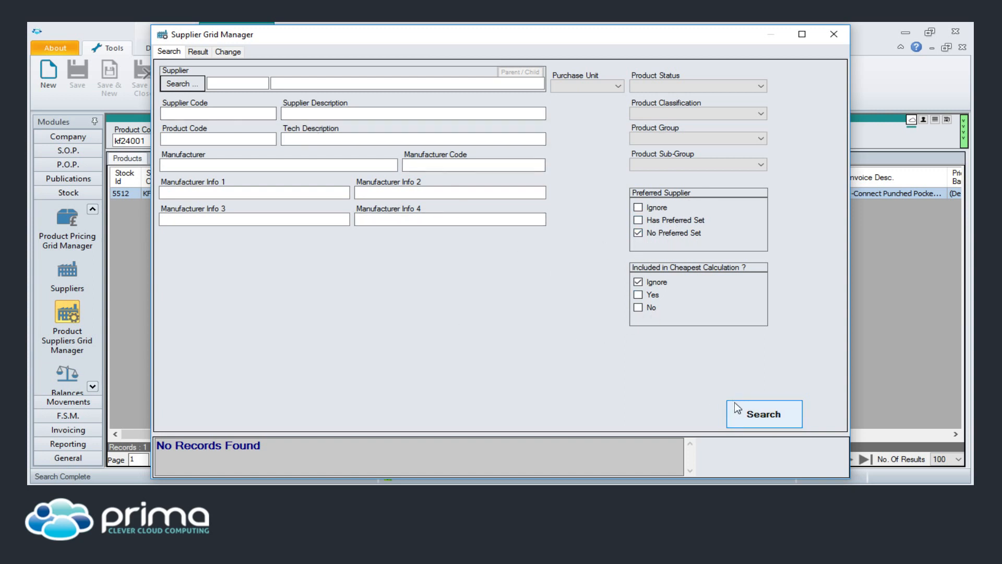
{"action": "left_click", "coordinate": [256, 82]}
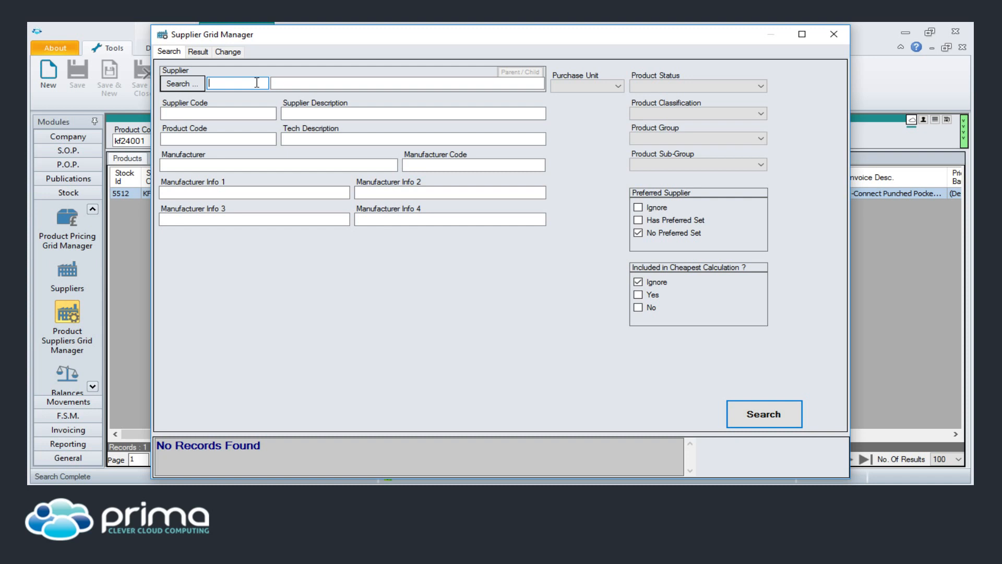
{"action": "type", "text": "vow"}
{"action": "key", "text": "Tab"}
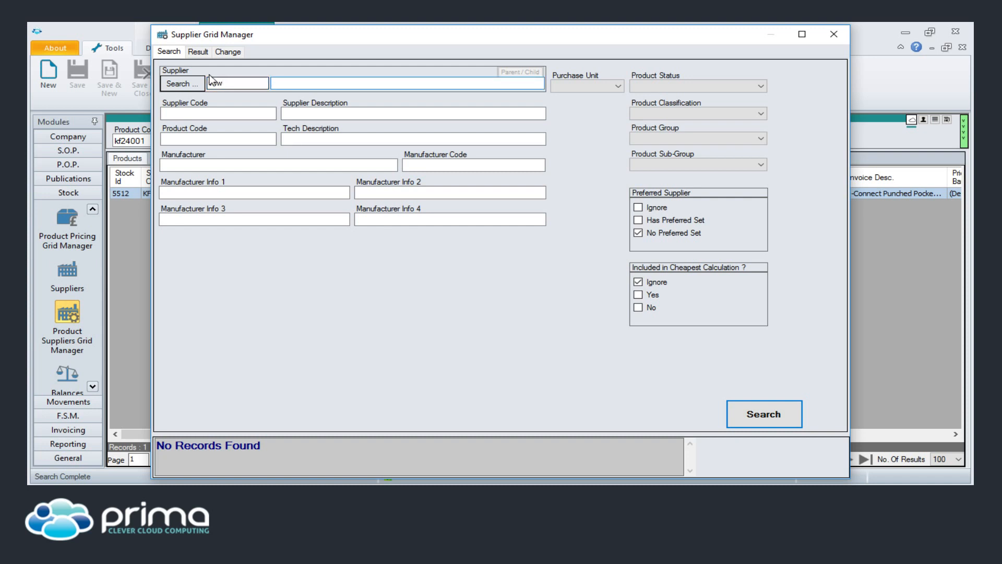
- Pick VOW001 HeadQuarters as the supplier and search, viewing the 15361 results
{"action": "left_click", "coordinate": [191, 82]}
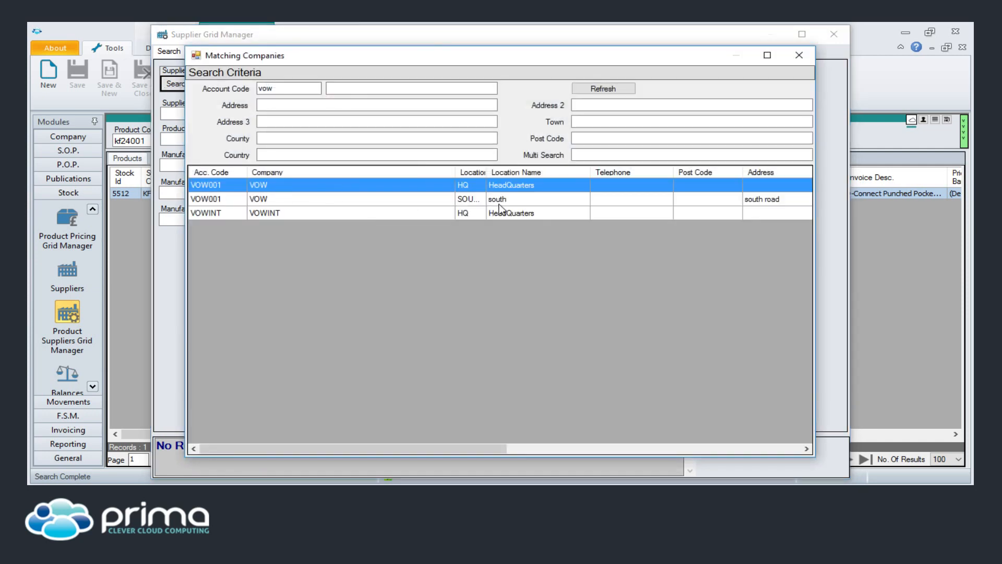
{"action": "double_click", "coordinate": [424, 185]}
{"action": "left_click", "coordinate": [757, 416]}
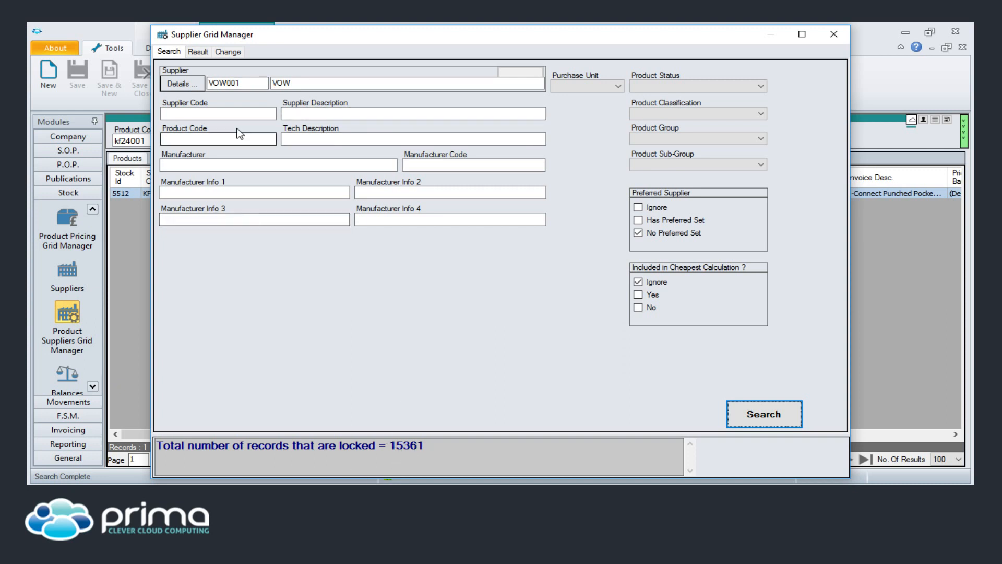
{"action": "left_click", "coordinate": [198, 51]}
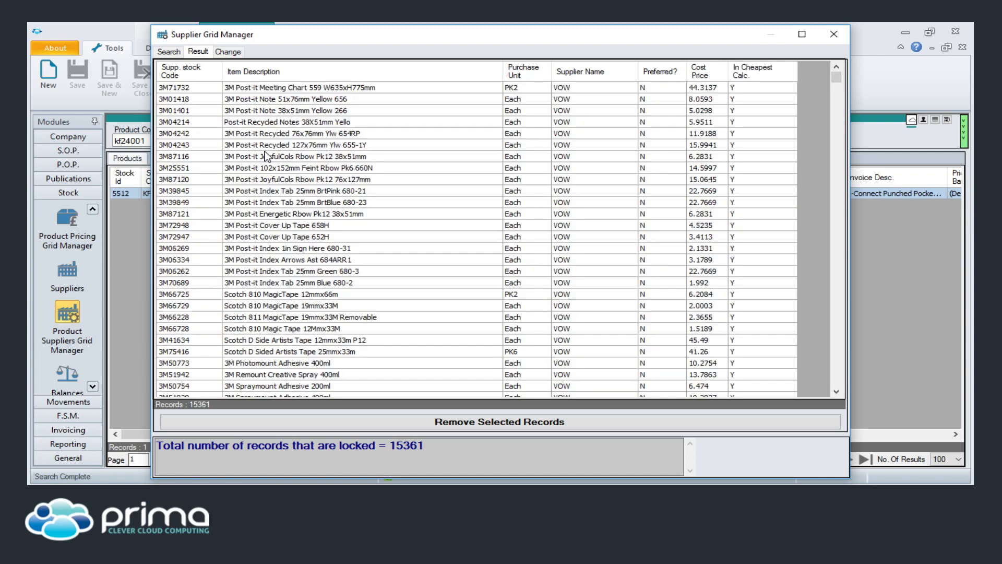
- Remove the first 20 selected VOW001 records, leaving 15341, and show the bulk change options
{"action": "left_click_drag", "start_coordinate": [311, 88], "coordinate": [327, 306]}
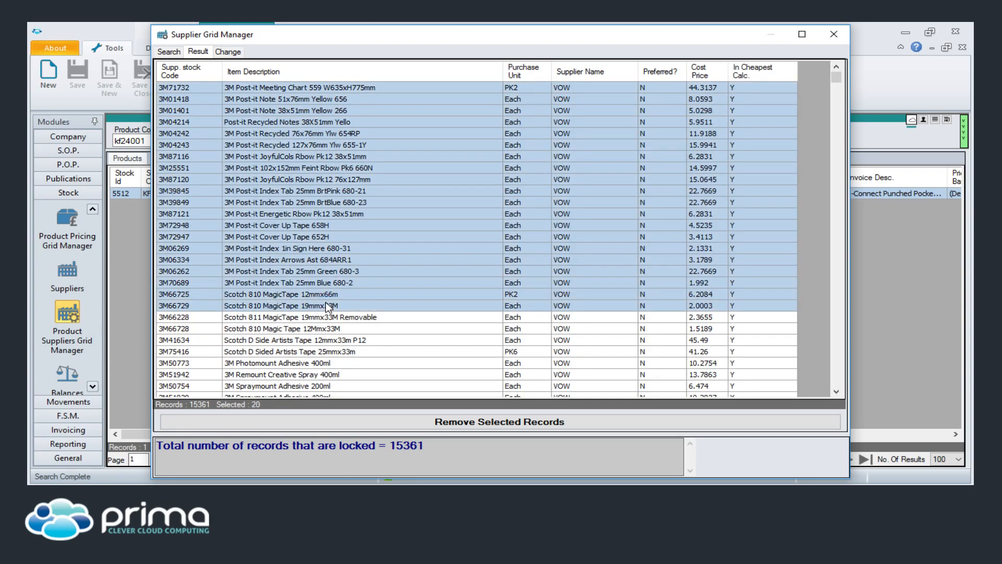
{"action": "right_click", "coordinate": [312, 189]}
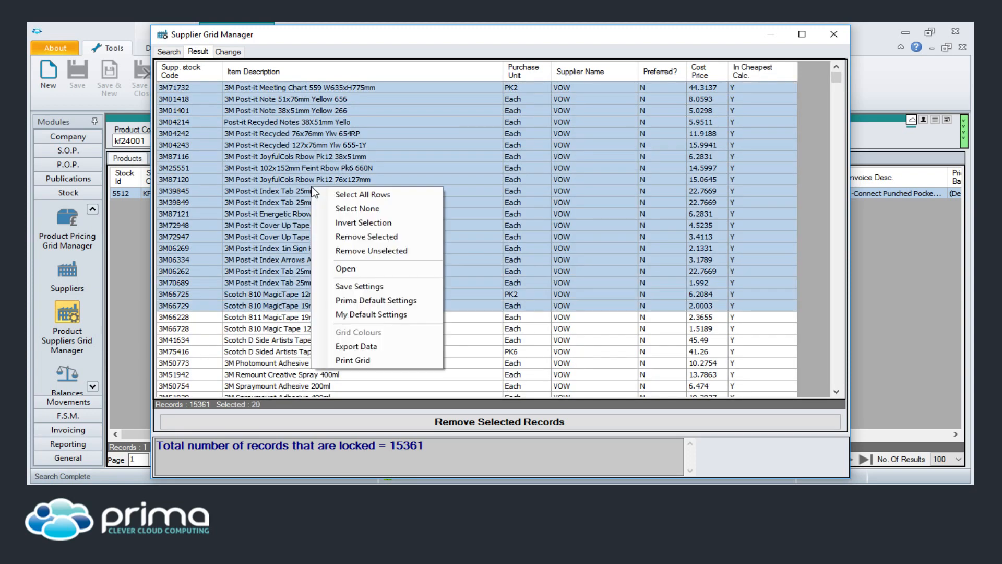
{"action": "left_click", "coordinate": [340, 238]}
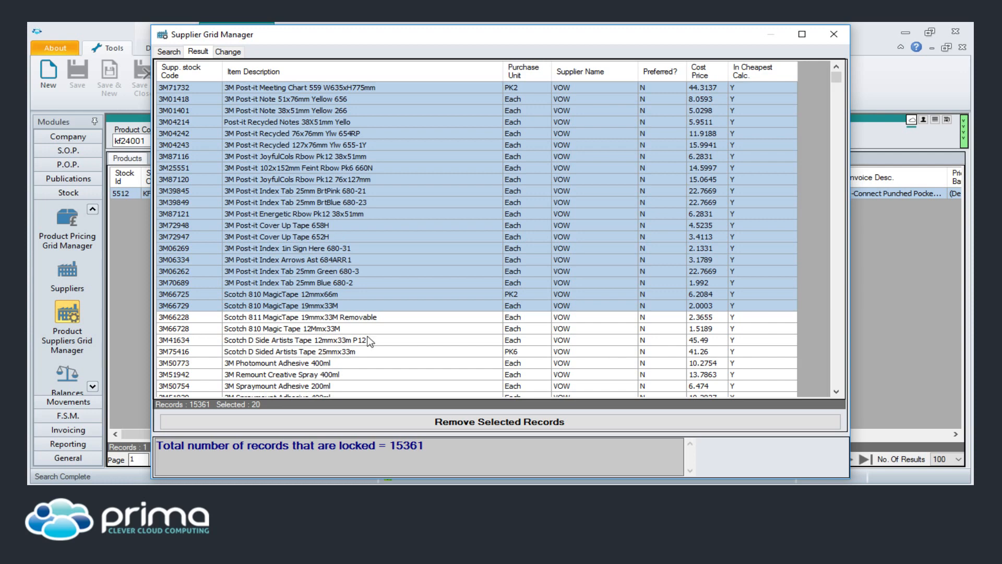
{"action": "left_click", "coordinate": [449, 421]}
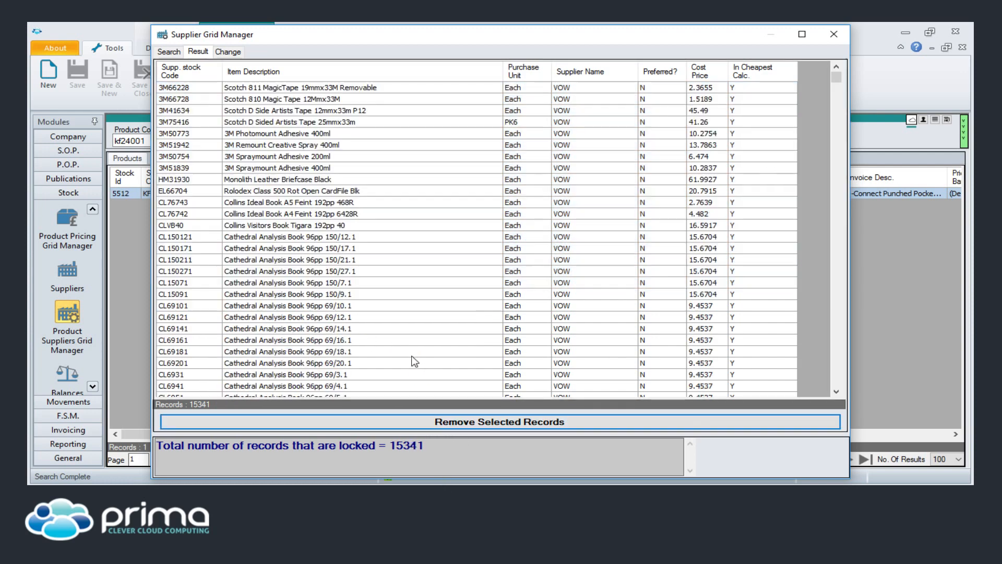
{"action": "left_click", "coordinate": [228, 52]}
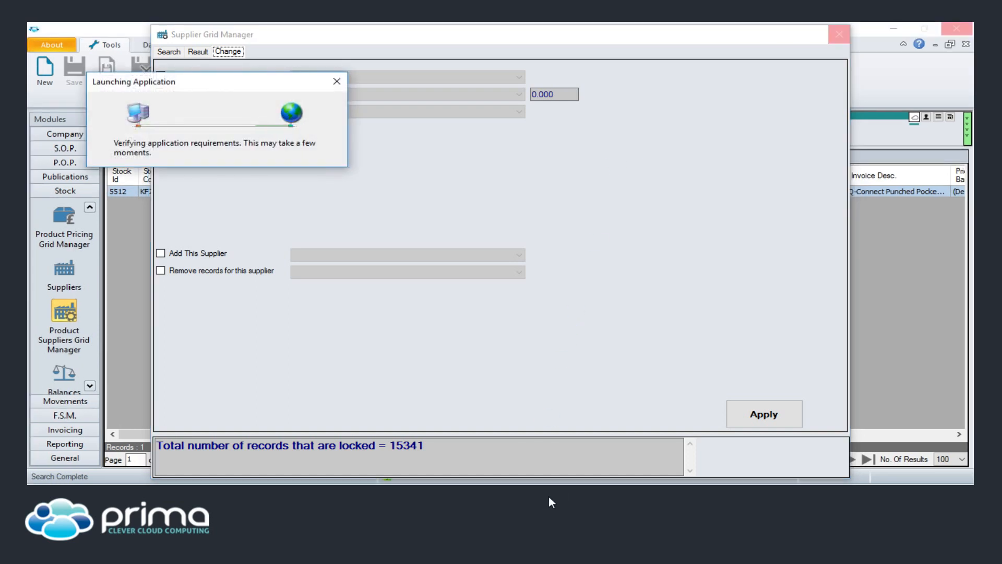
- Sign in to the Support Database with the support team's user name and password
{"action": "left_click", "coordinate": [441, 268]}
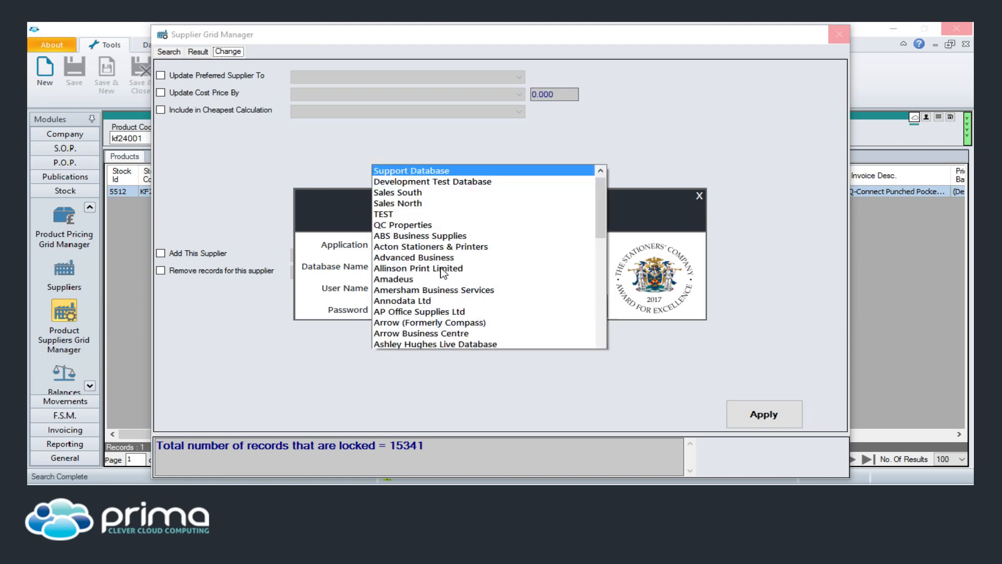
{"action": "key", "text": "Tab"}
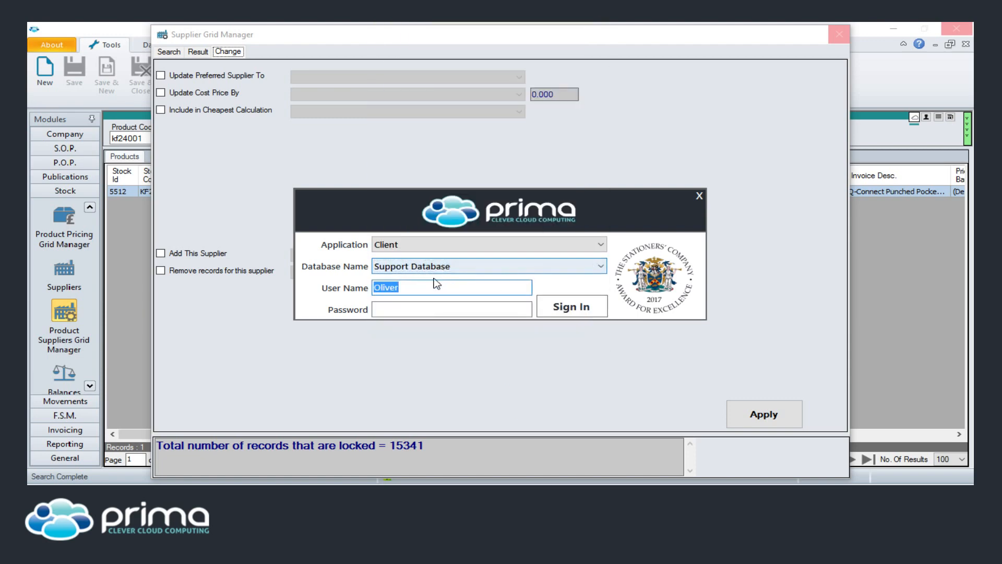
{"action": "type", "text": "PrimaSupport"}
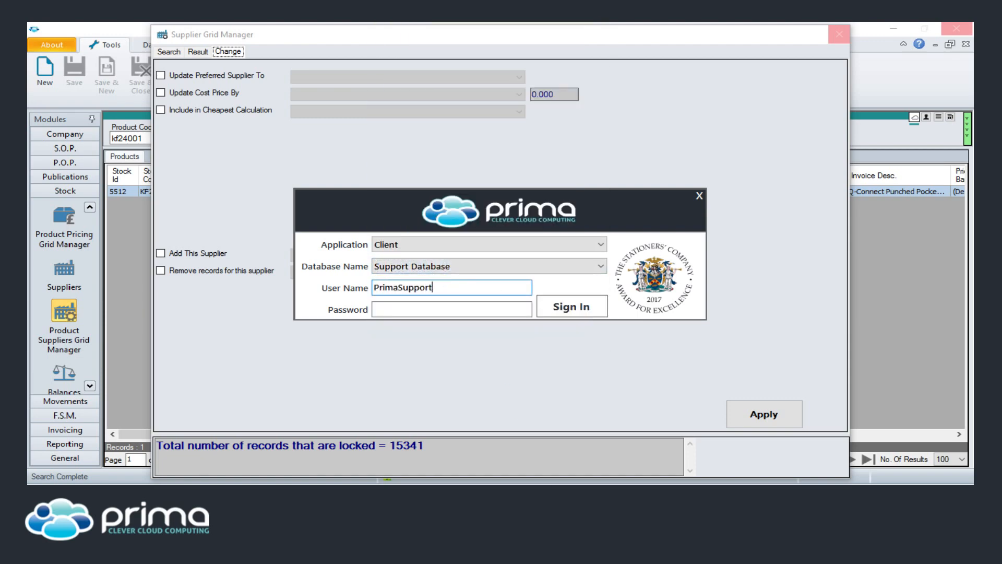
{"action": "key", "text": "Tab"}
{"action": "type", "text": "******"}
{"action": "key", "text": "Return"}
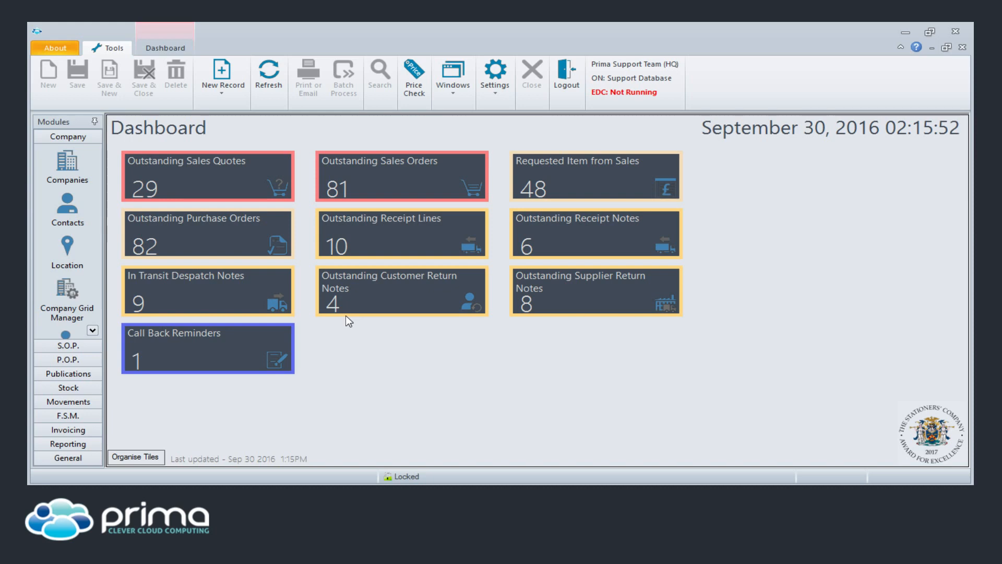
{"action": "scroll", "coordinate": [85, 221], "scroll_direction": "down", "scroll_amount": 2}
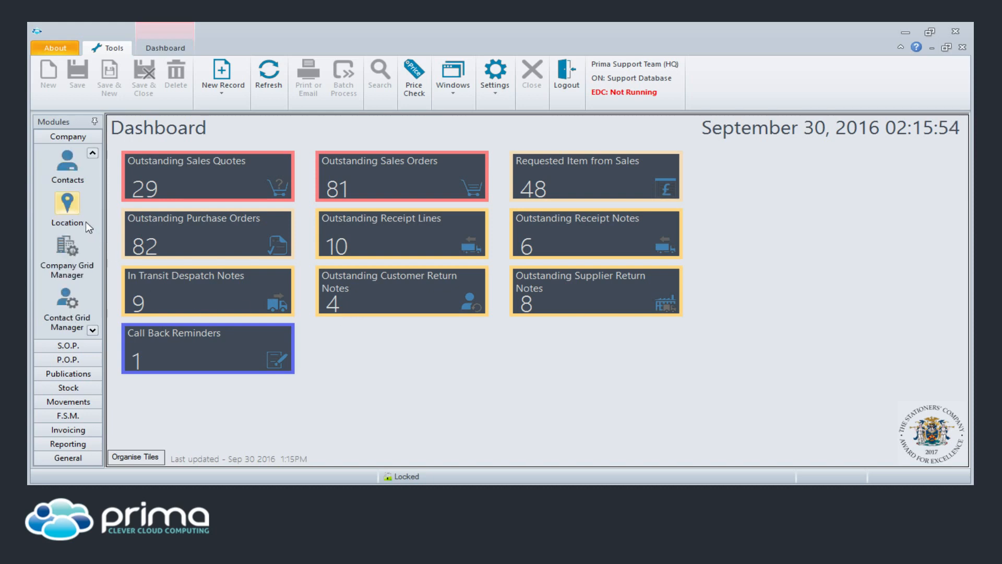
{"action": "scroll", "coordinate": [73, 235], "scroll_direction": "down", "scroll_amount": 1}
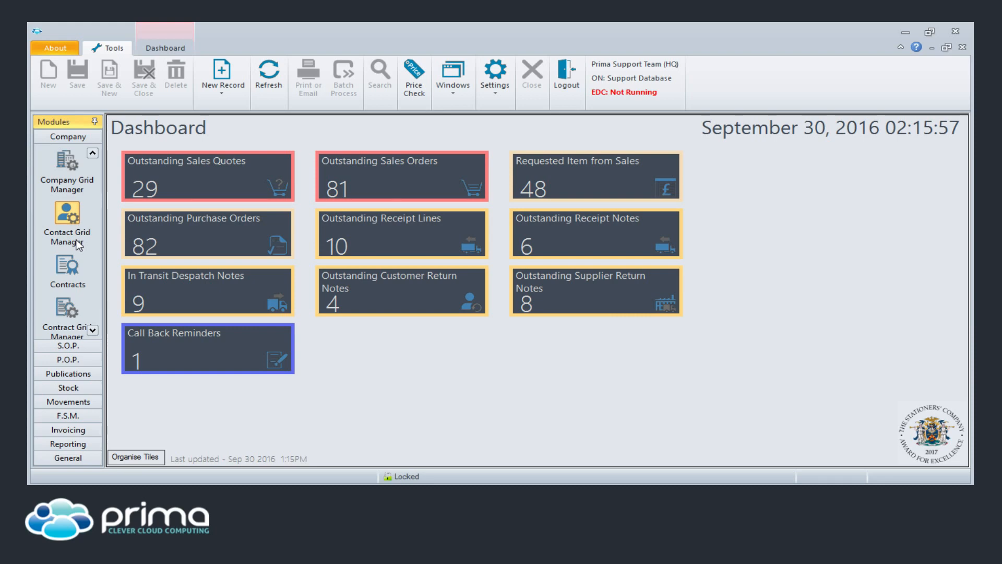
{"action": "left_click", "coordinate": [76, 240]}
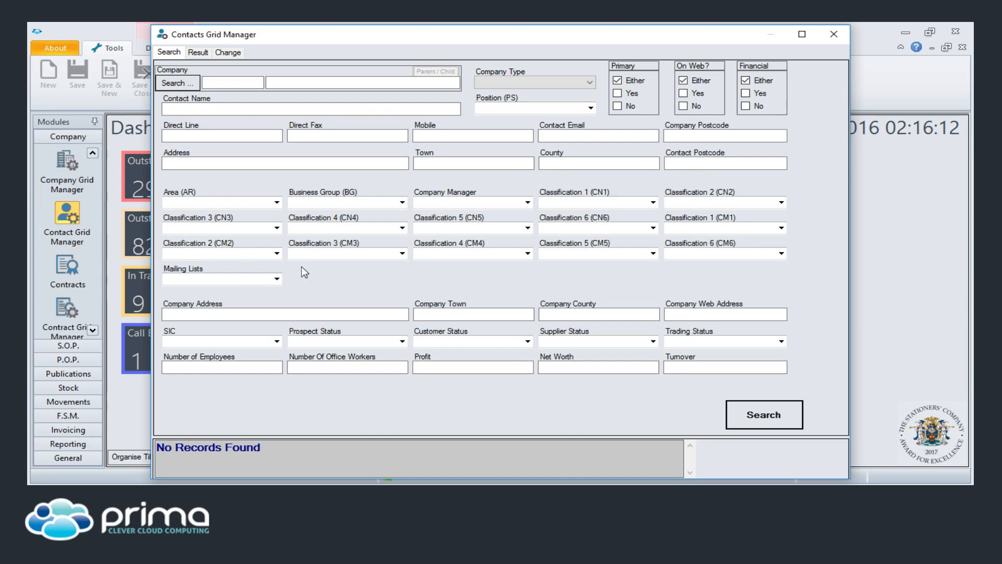
{"action": "left_click", "coordinate": [834, 35]}
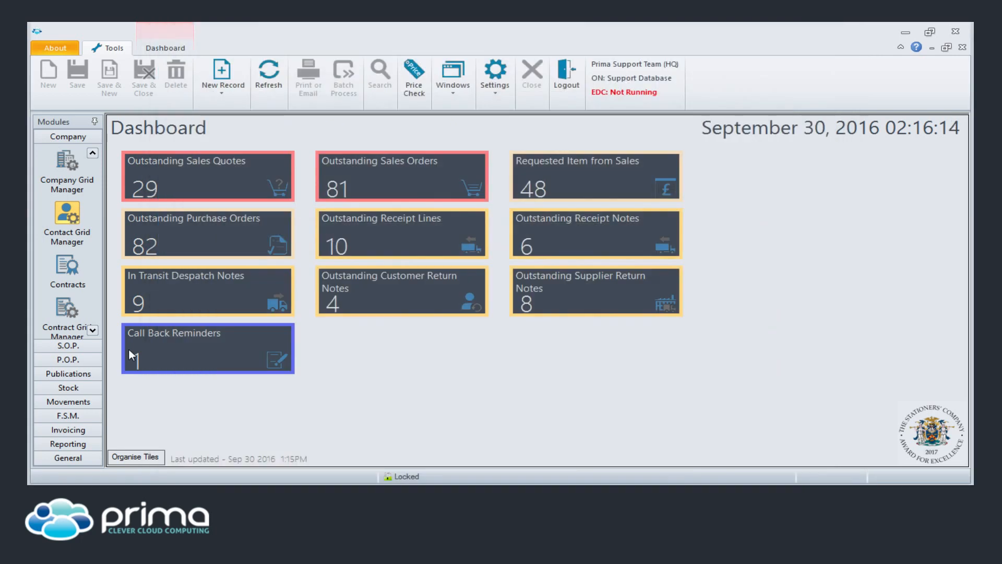
- Search Contract Grid Manager for product code KF24001, showing 115 locked records and the change options
{"action": "left_click", "coordinate": [67, 308]}
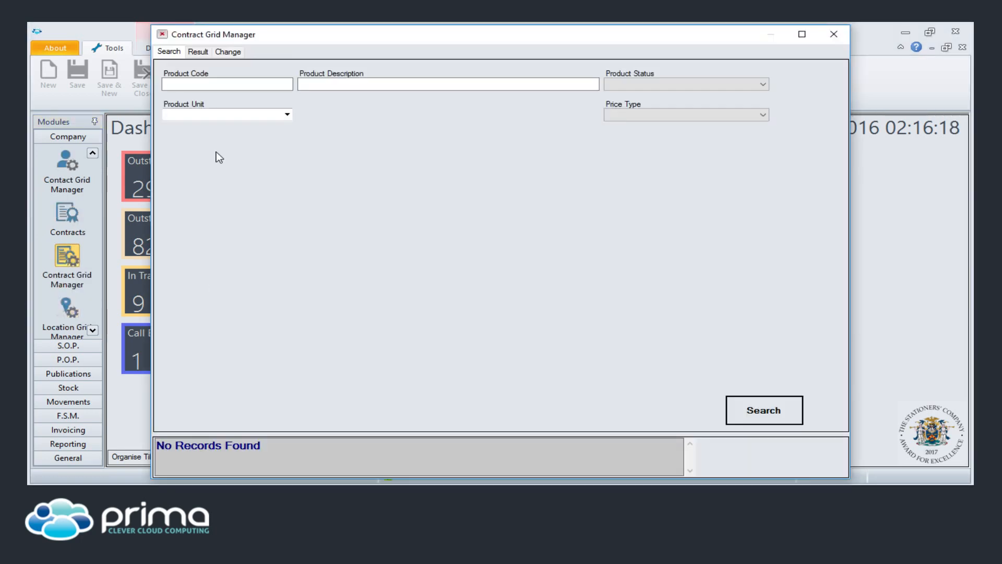
{"action": "type", "text": "kf2400"}
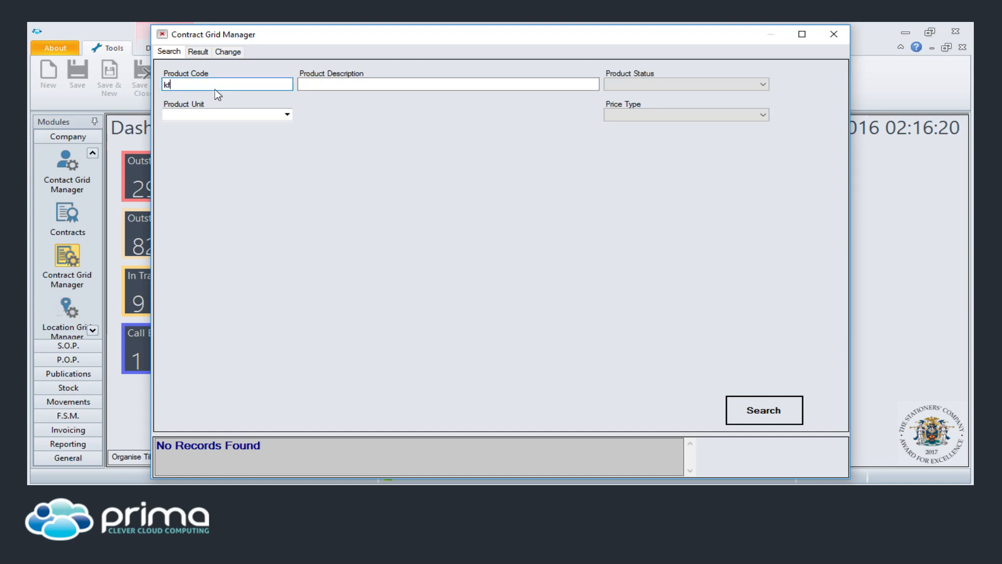
{"action": "type", "text": "1"}
{"action": "left_click", "coordinate": [201, 51]}
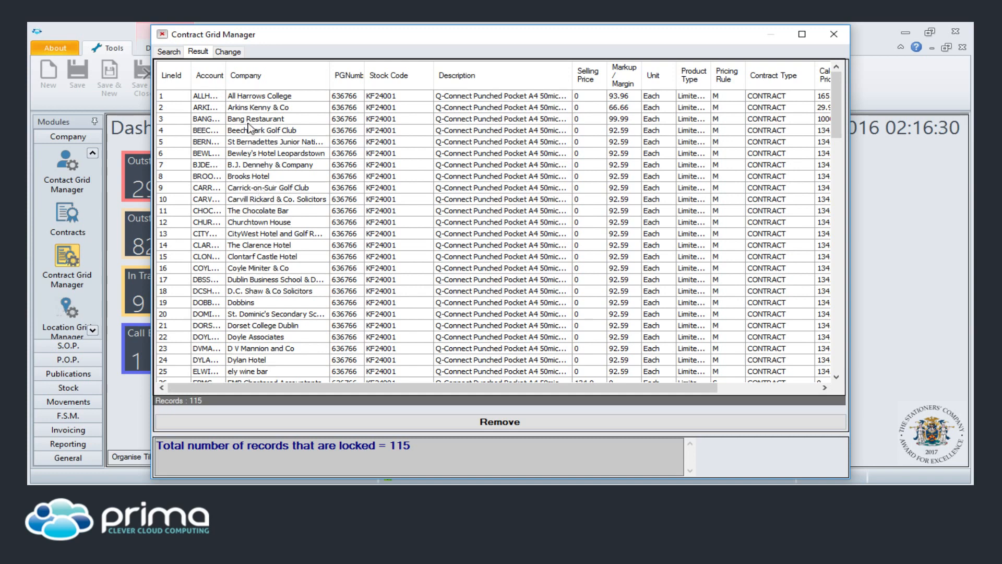
{"action": "left_click", "coordinate": [233, 51]}
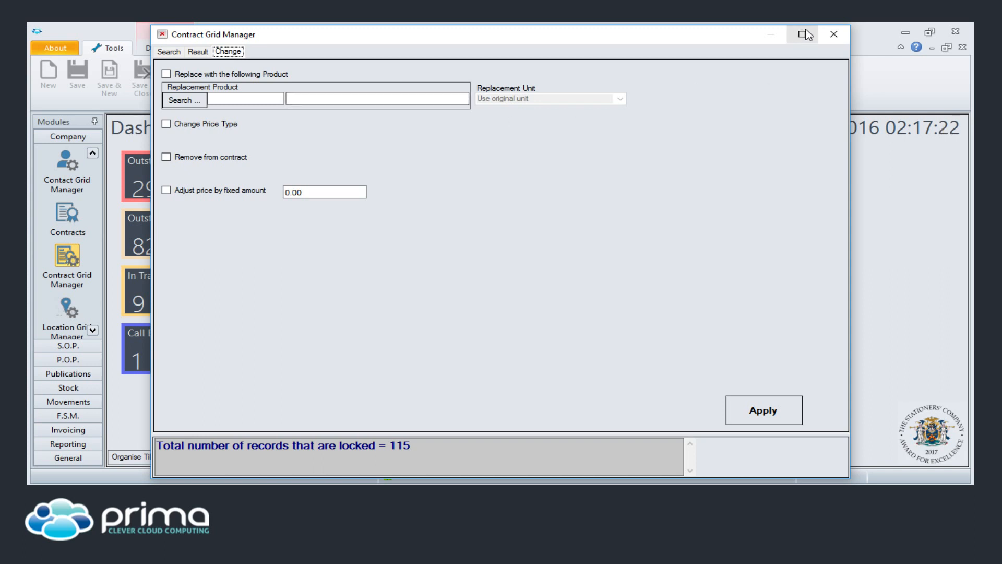
- Close the Contract Grid Manager to return to the Dashboard
{"action": "left_click", "coordinate": [825, 33]}
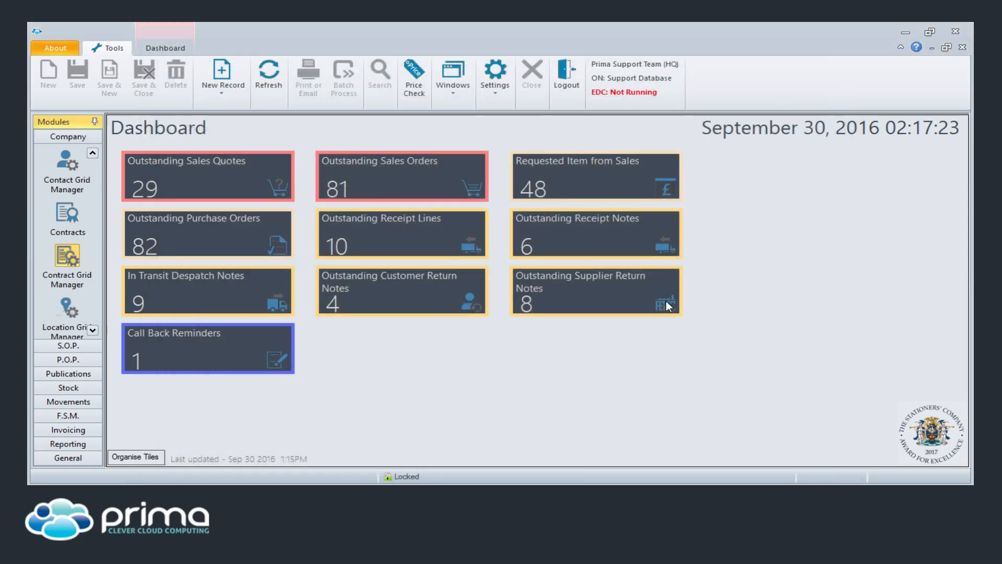